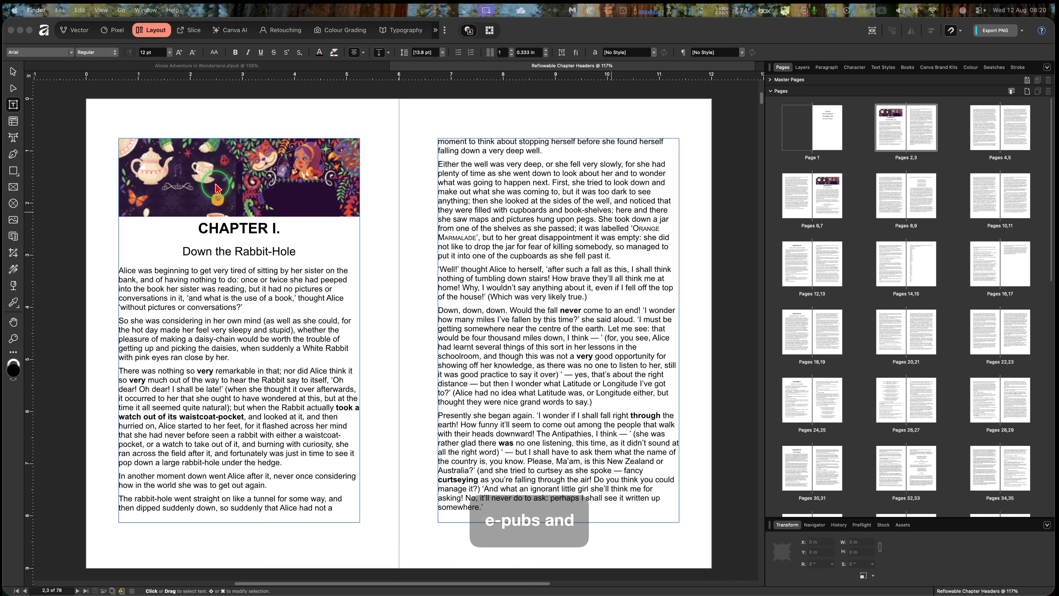
View the Chapter I spread on pages 2,3 and the Chapter II spread on pages 6,7.
left_click(898, 131)
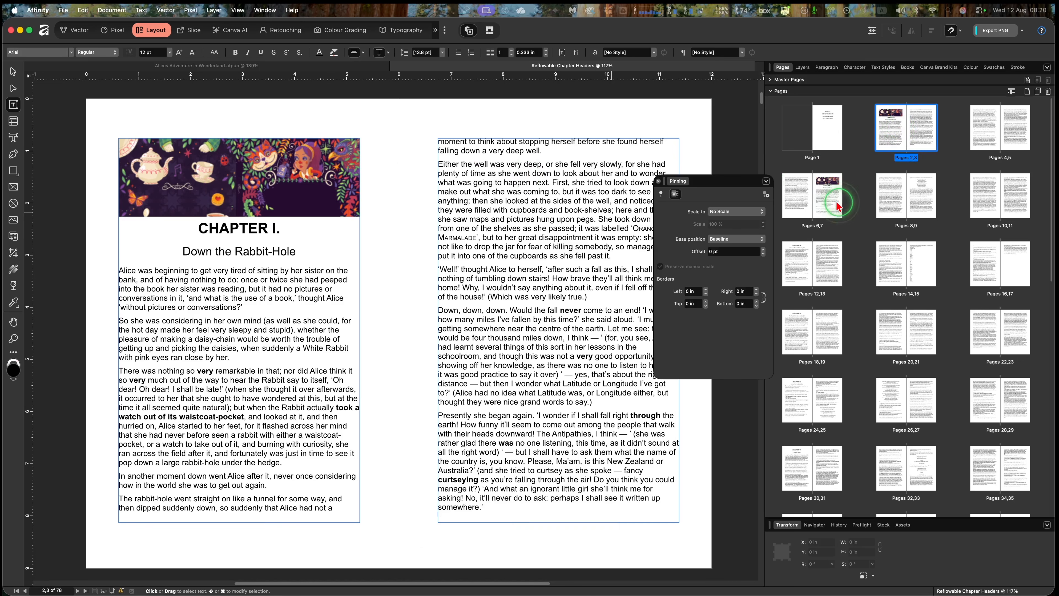
left_click(826, 201)
double_click(825, 201)
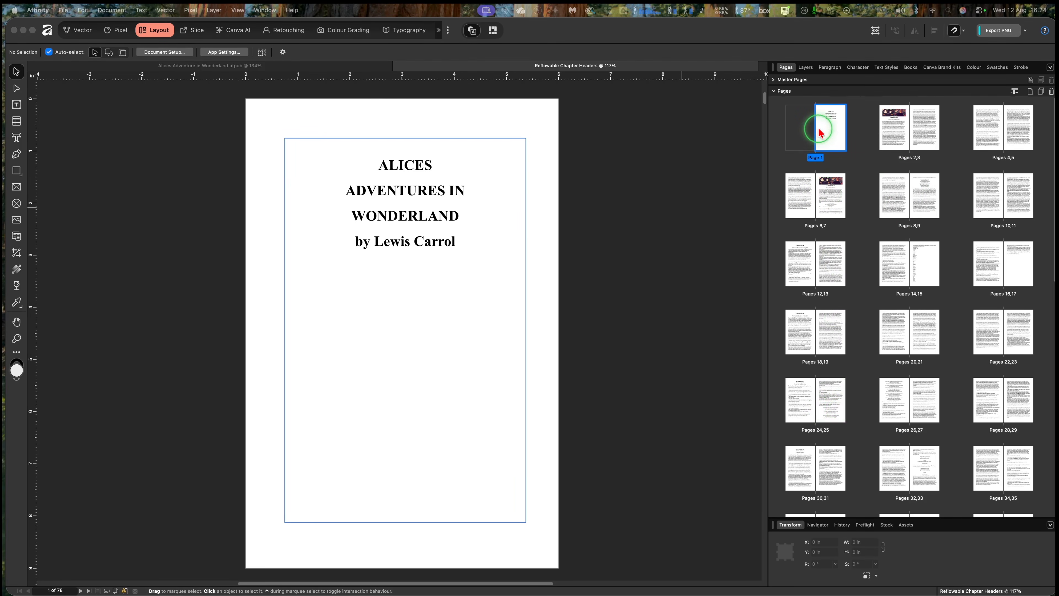
Inspect the text frame on the page 1 title page and the linked text frame on the Chapter I page.
left_click(832, 138)
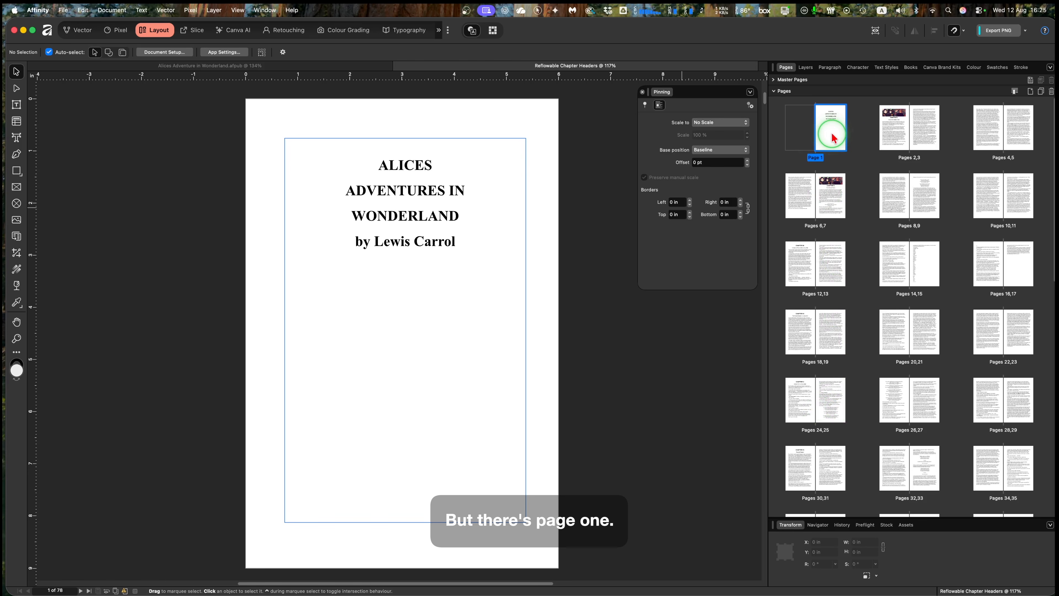
left_click(302, 154)
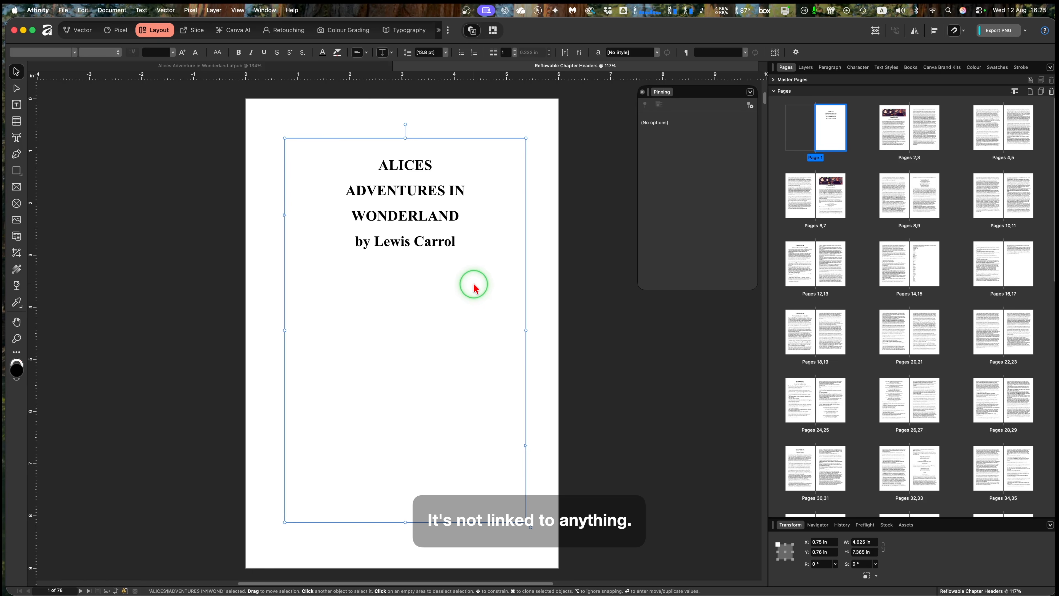
left_click(899, 136)
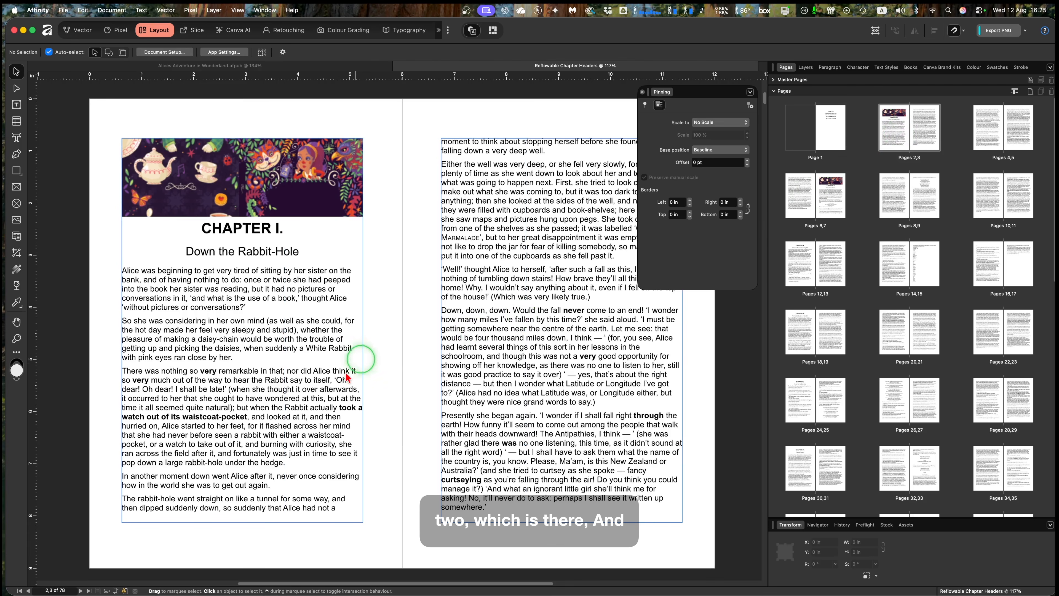
left_click(218, 371)
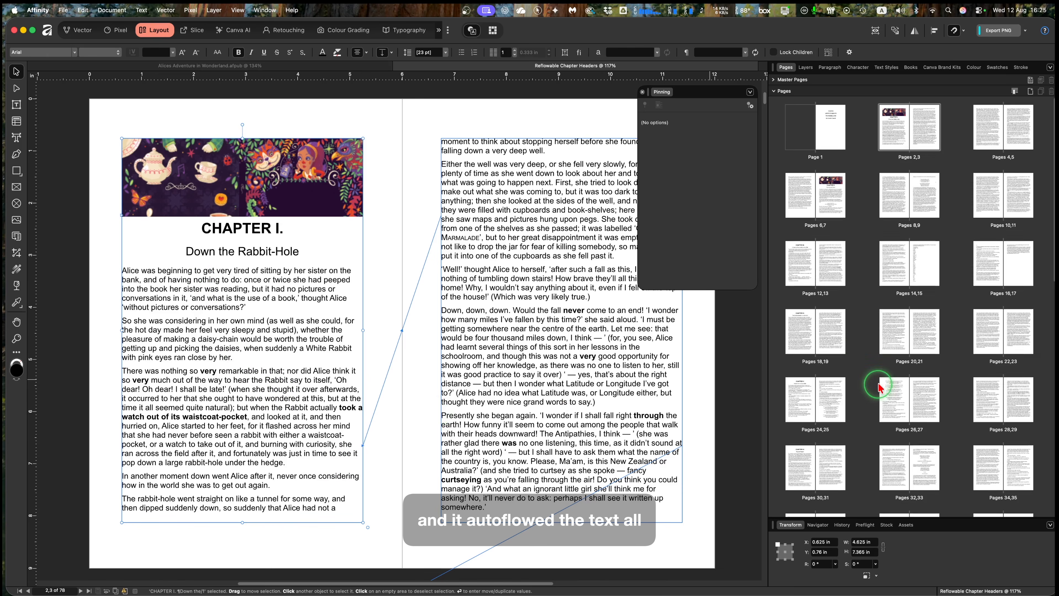
Examine the document's page thumbnails from the first page through to page 78 to see how the text autoflows.
scroll(881, 387, "down", 5)
scroll(880, 387, "down", 5)
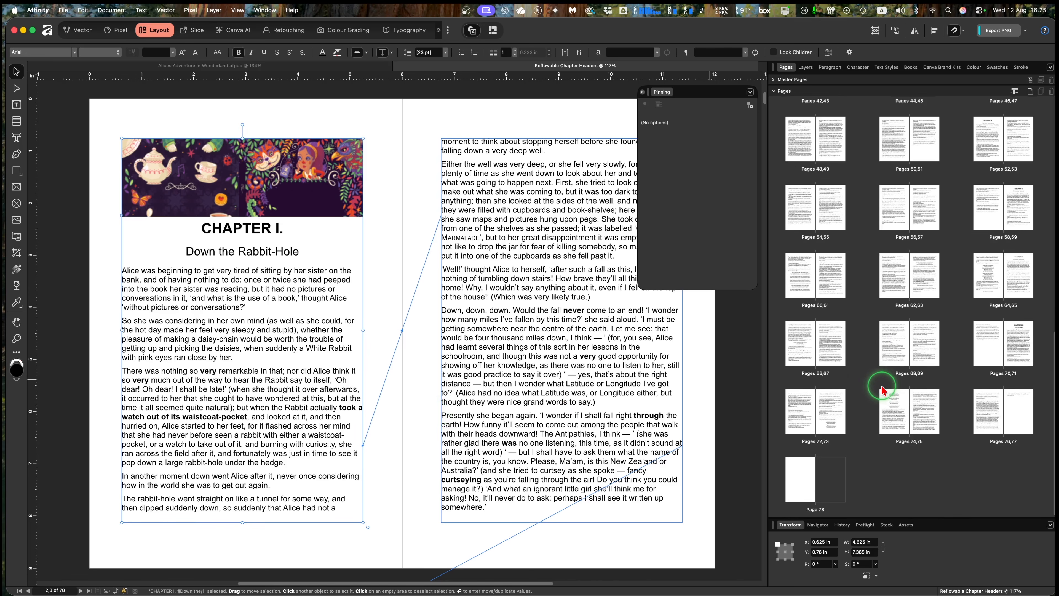
scroll(883, 391, "up", 6)
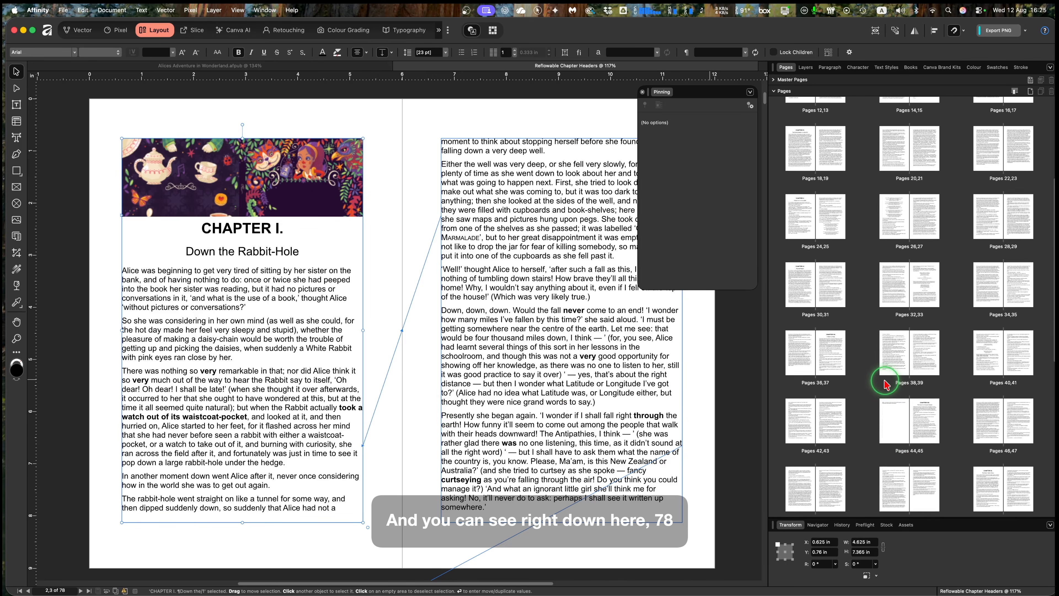
scroll(885, 384, "up", 3)
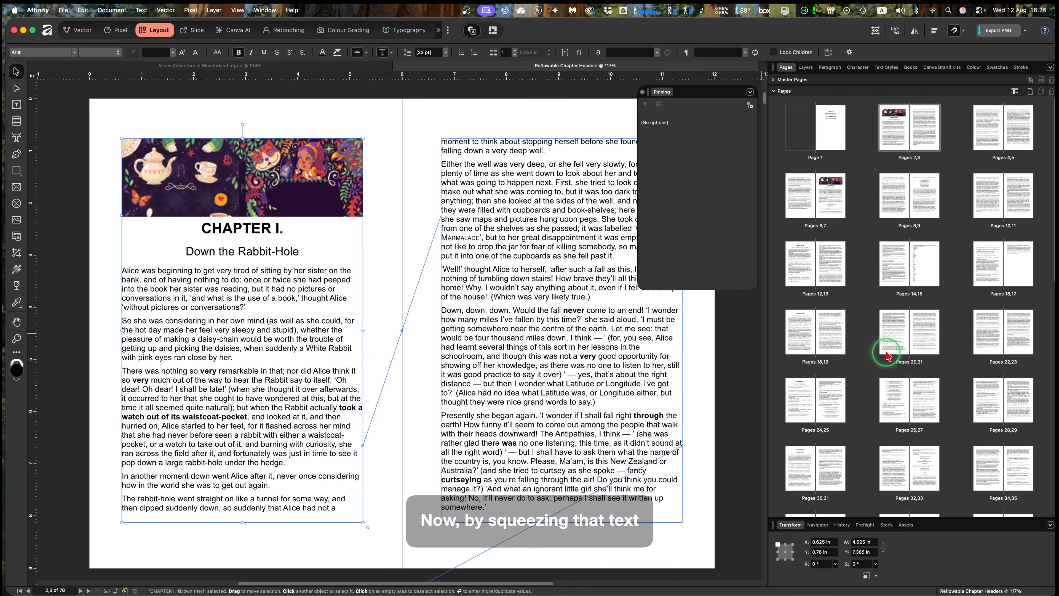
scroll(885, 355, "down", 10)
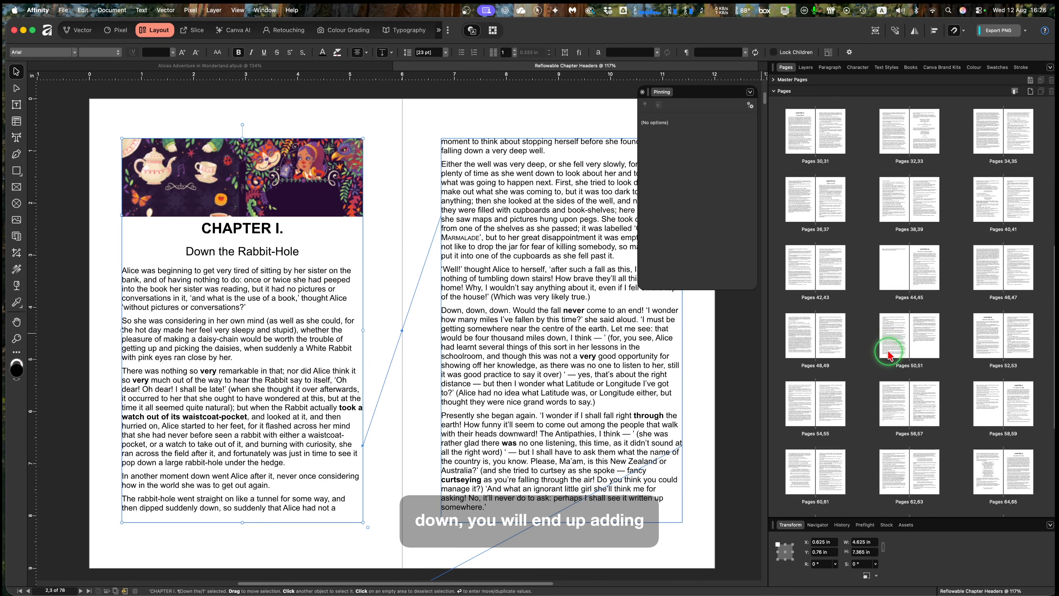
scroll(889, 355, "down", 5)
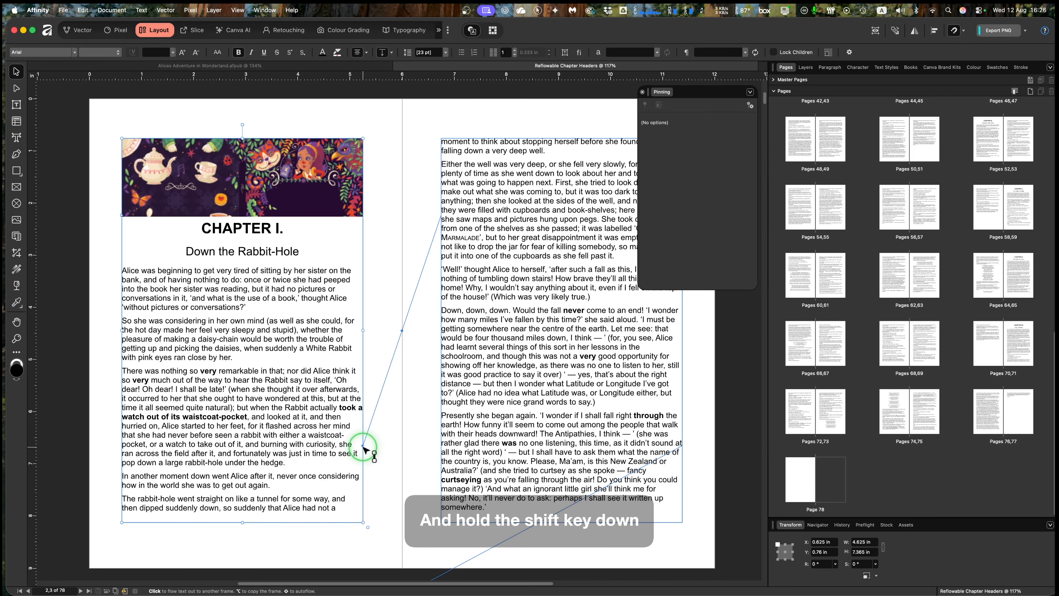
left_click(834, 482, "shift")
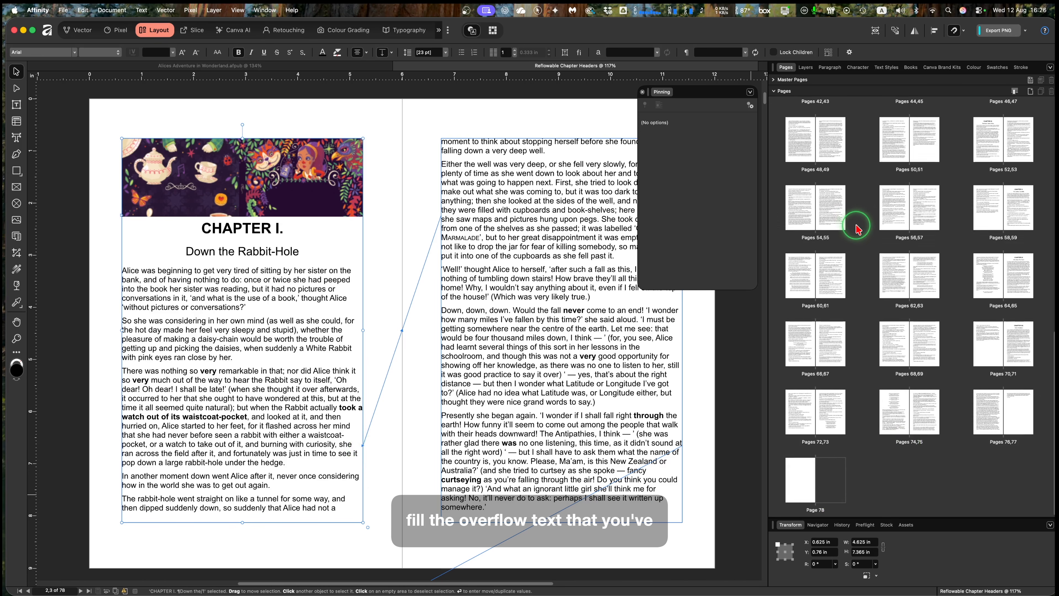
scroll(858, 233, "up", 5)
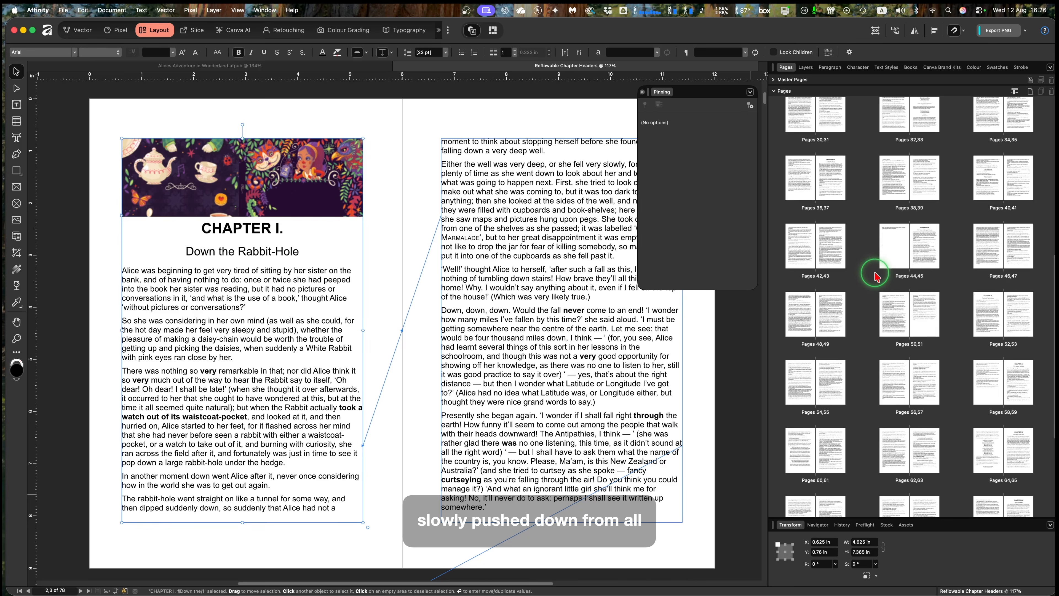
scroll(874, 276, "up", 6)
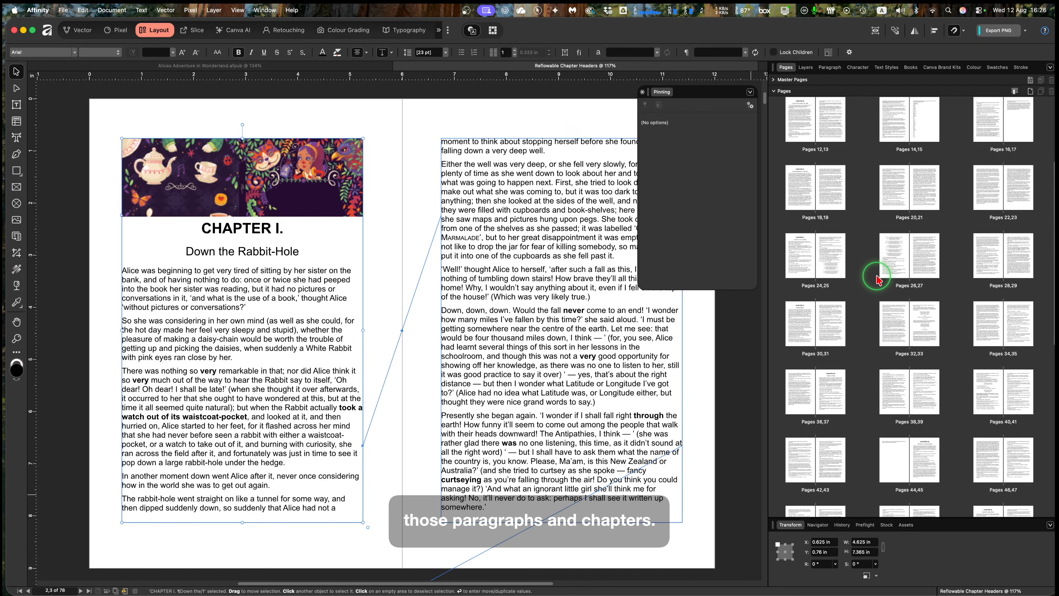
scroll(871, 259, "up", 4)
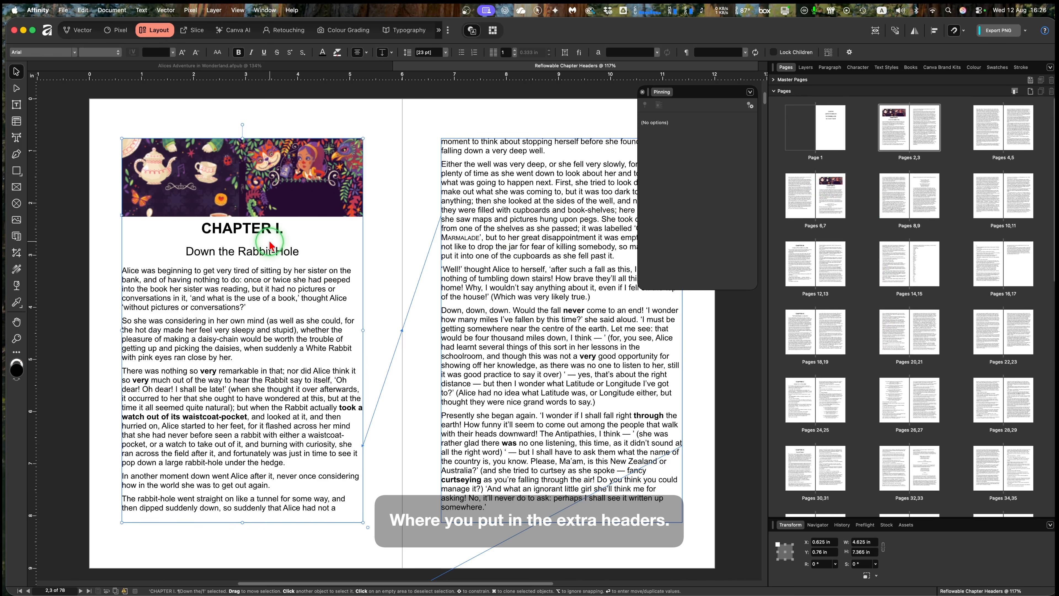
Open the Chapter II page on spread 6,7 and select its header image to inspect it.
left_click(830, 185)
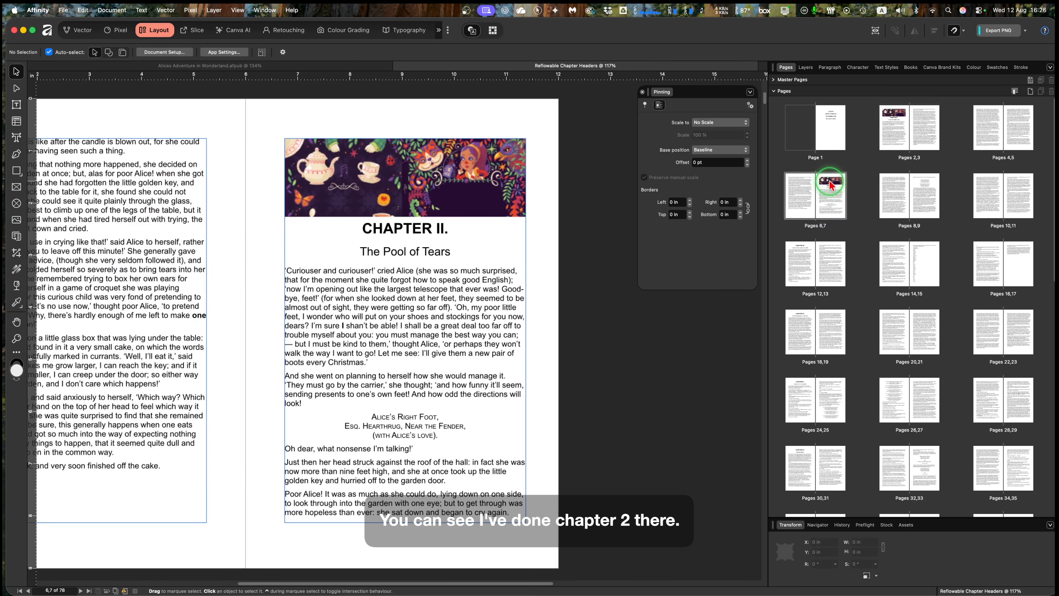
left_click(386, 255)
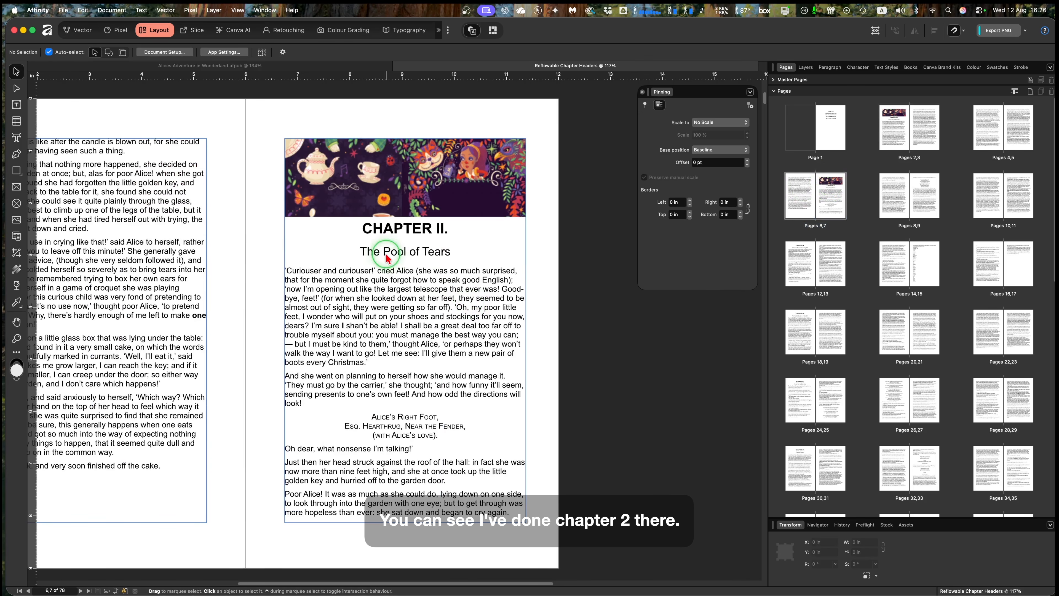
left_click(353, 182)
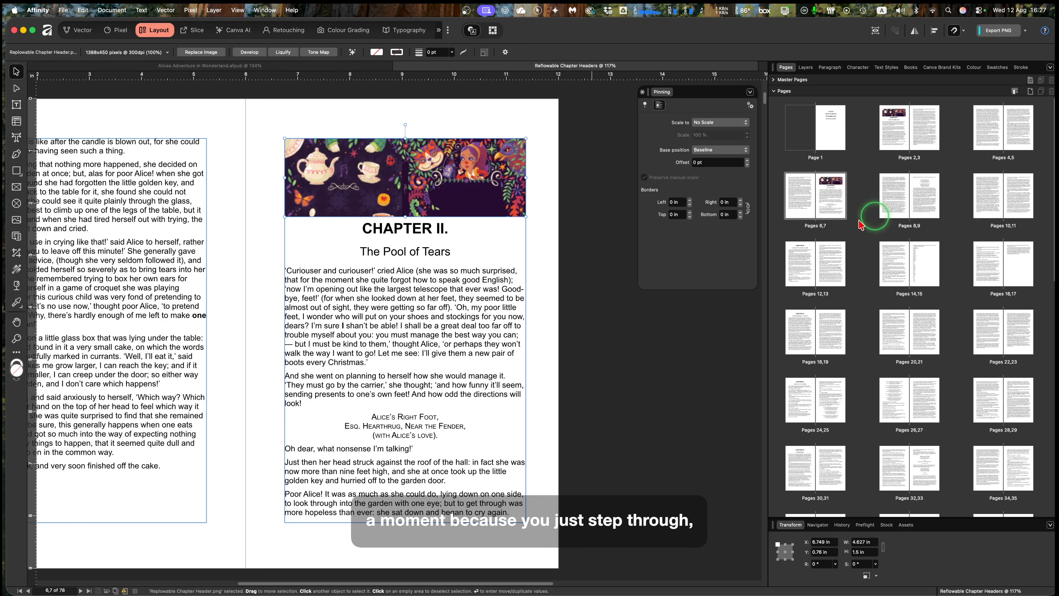
Place Replowable Chapter Header.png from the Pictures folder inline before the "CHAPTER III." heading on pages 12,13.
left_click(801, 267)
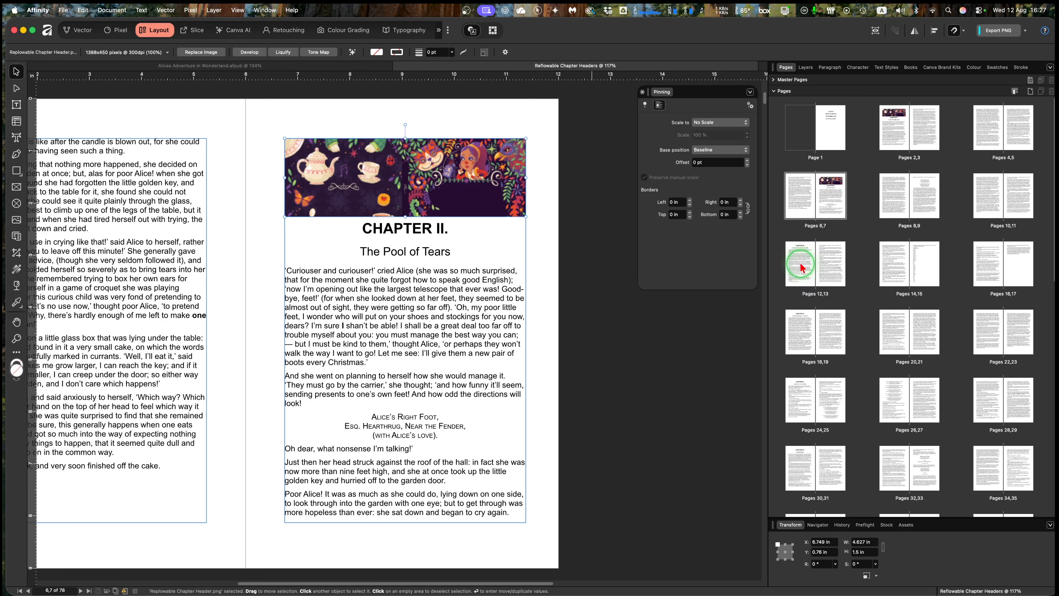
left_click(801, 267)
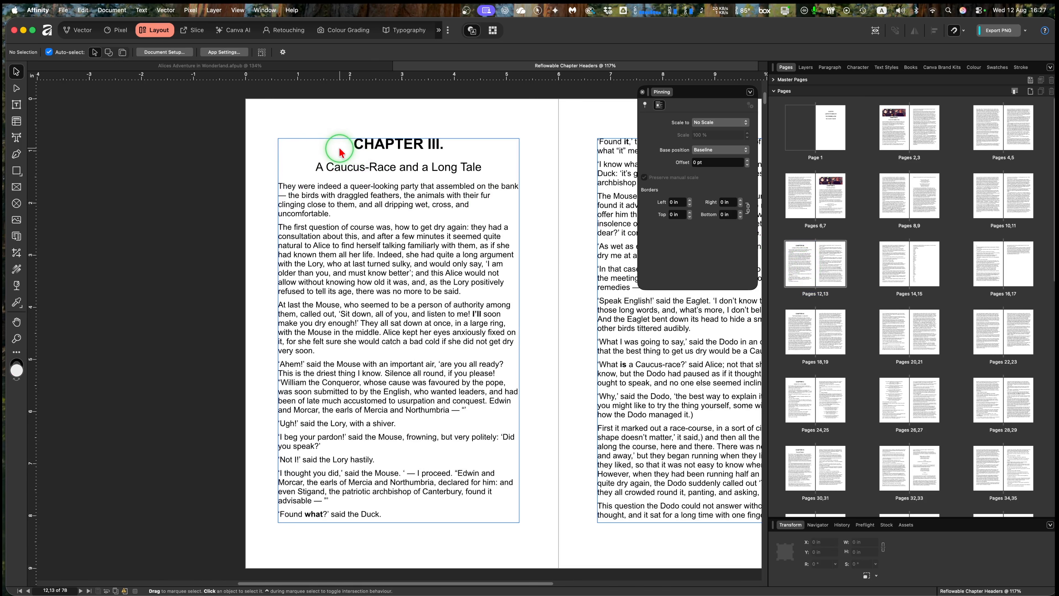
double_click(353, 147)
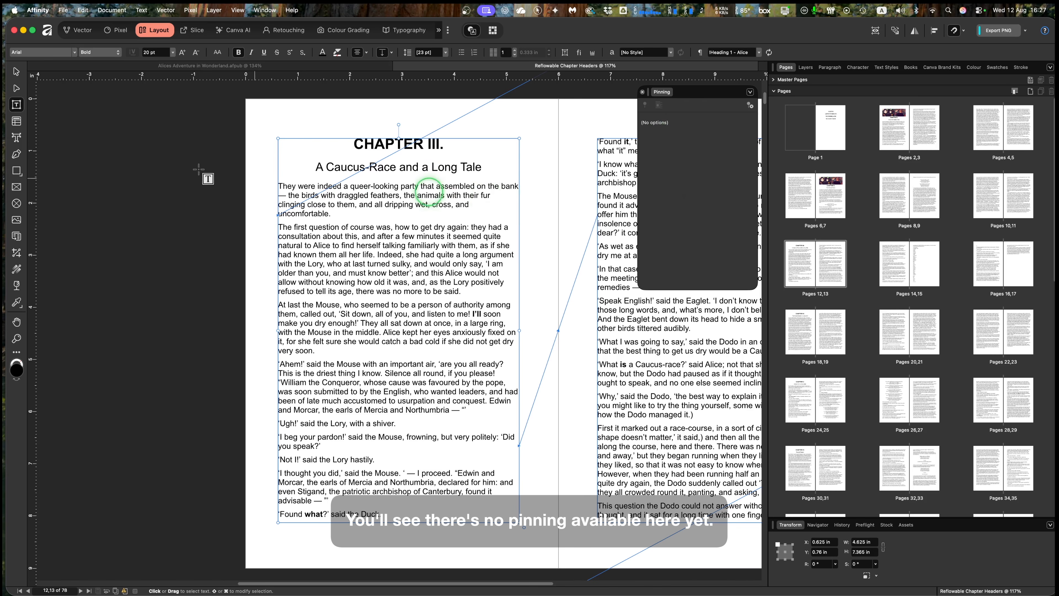
left_click(65, 12)
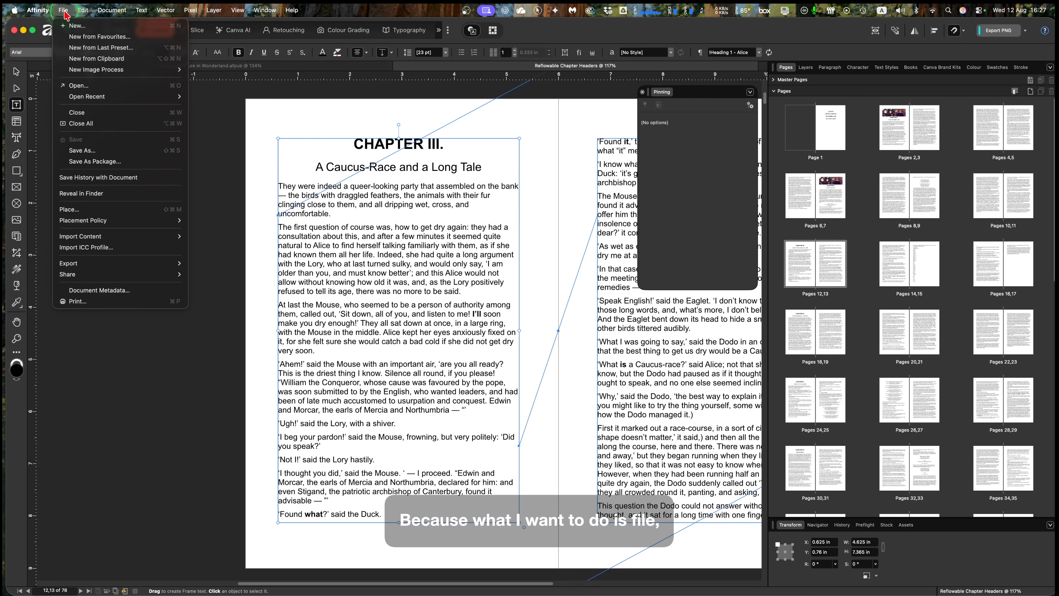
left_click(82, 211)
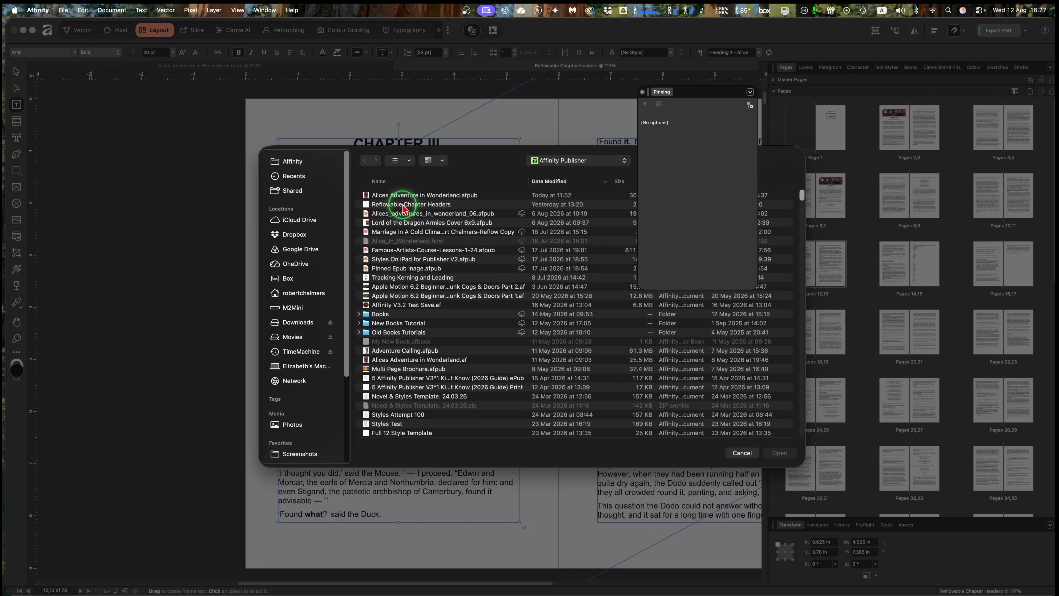
left_click(402, 206)
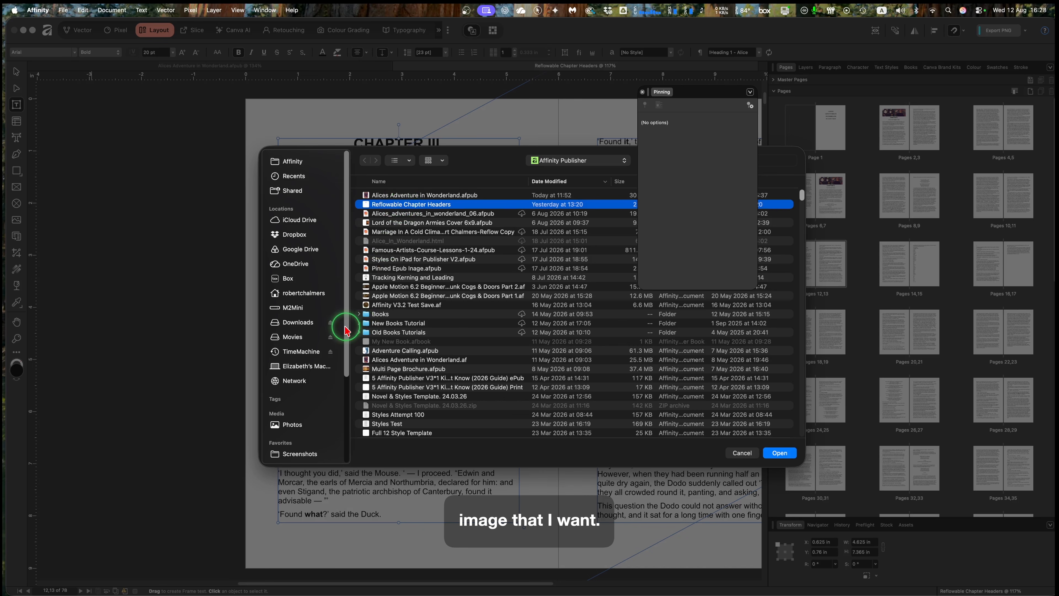
left_click_drag(346, 332, 347, 402)
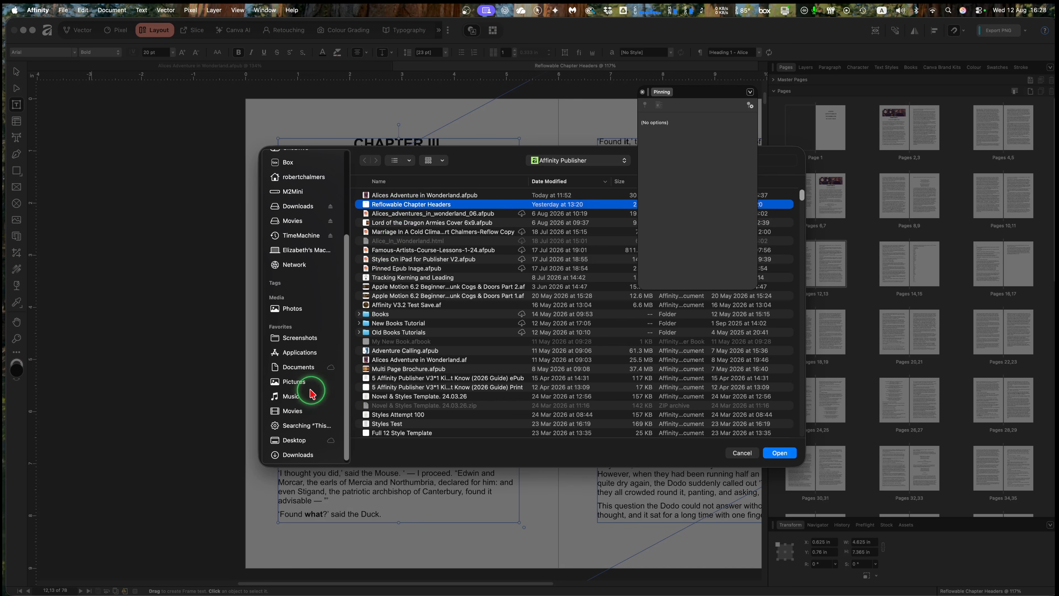
left_click(295, 382)
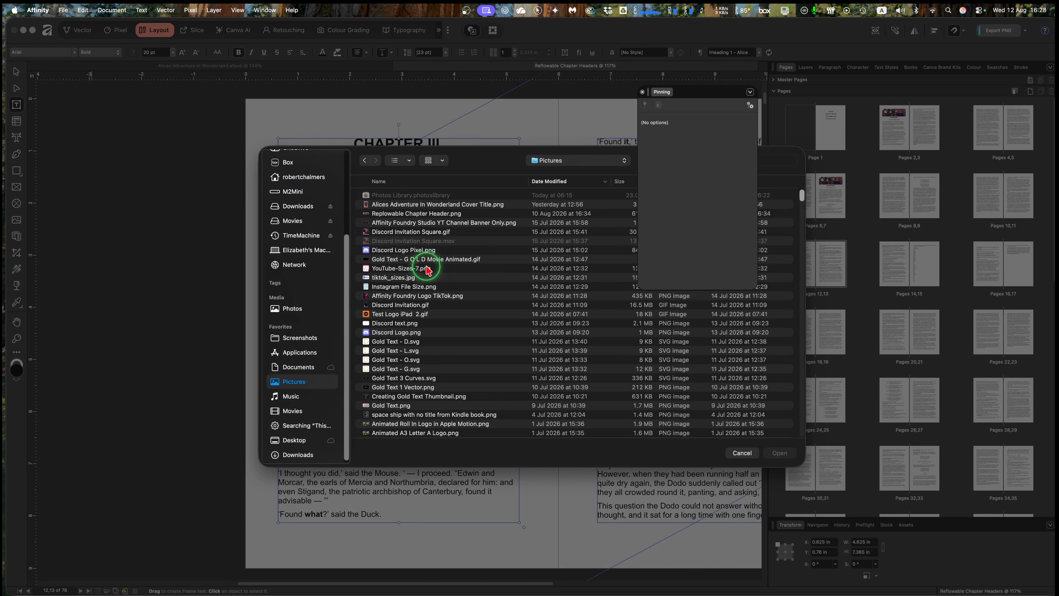
left_click(426, 219)
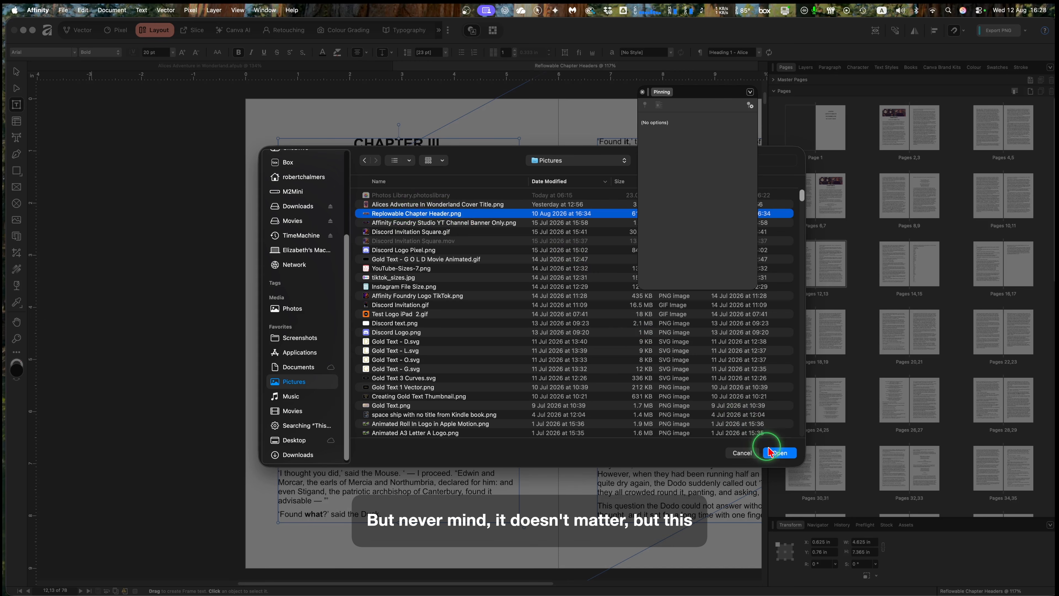
left_click(777, 453)
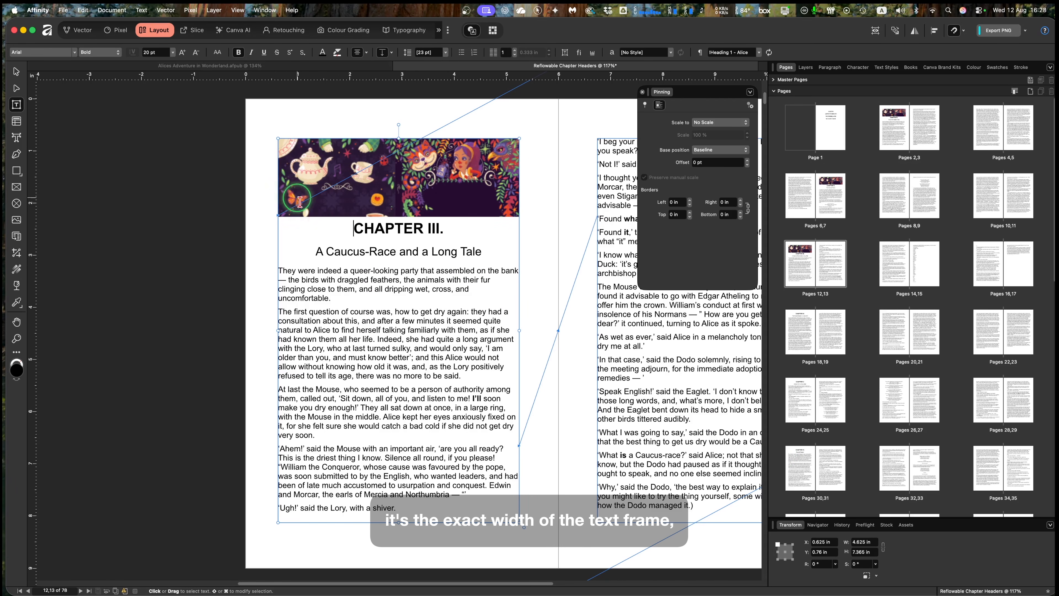
Check the Inline In Text and Float With Text pinning options for the Chapter III header image.
left_click(353, 229)
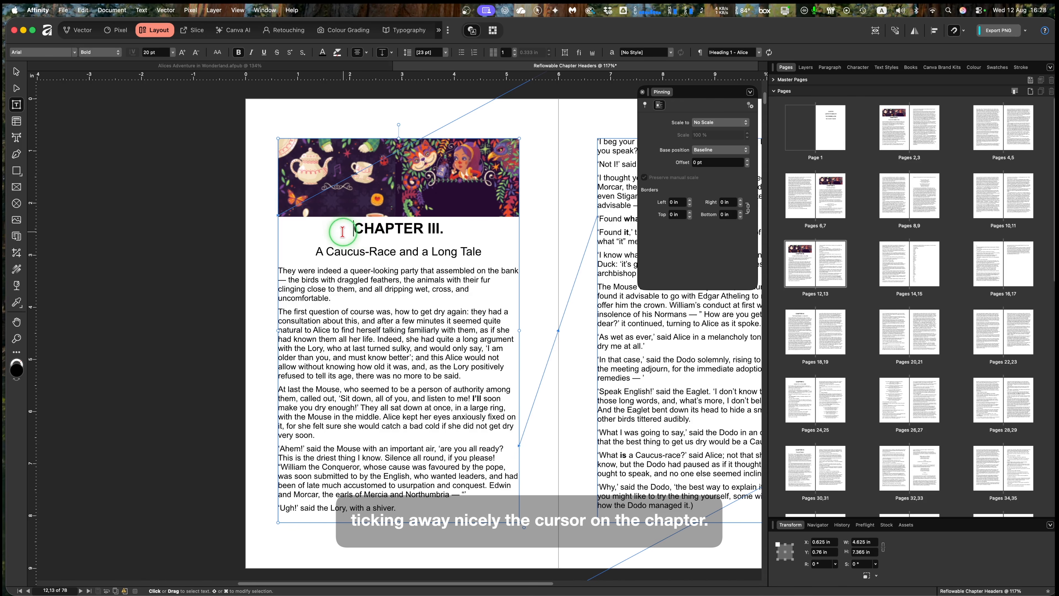
left_click(658, 105)
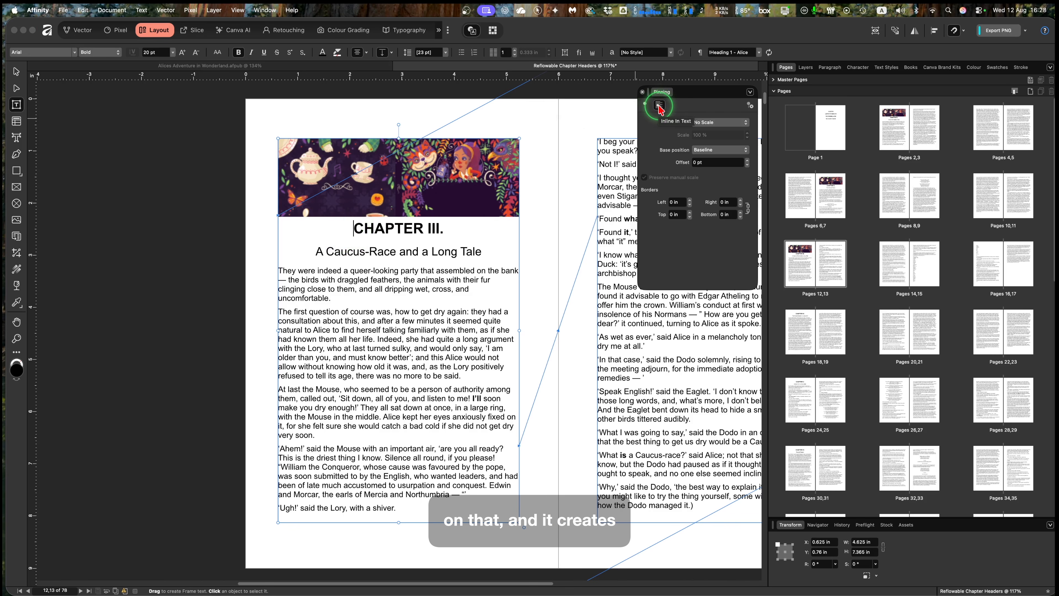
left_click(645, 105)
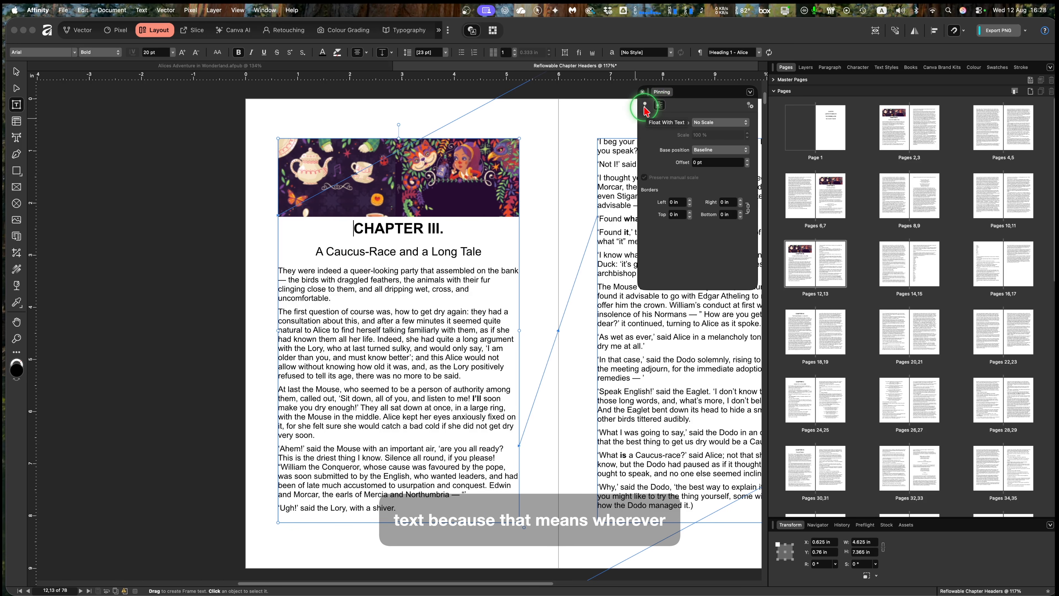
left_click(457, 187)
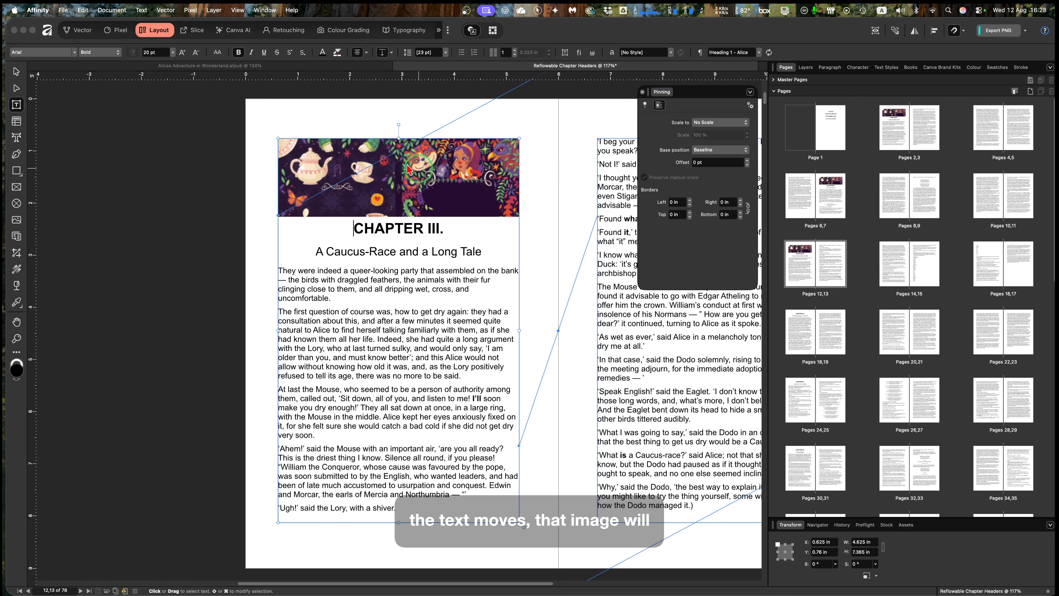
left_click(353, 230)
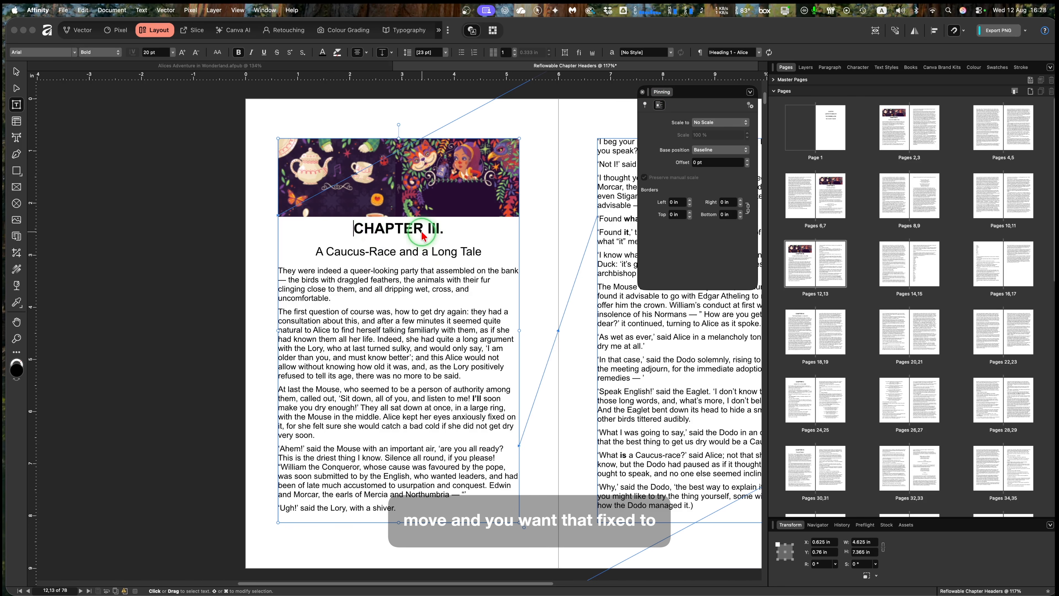
left_click(413, 178)
left_click(659, 137)
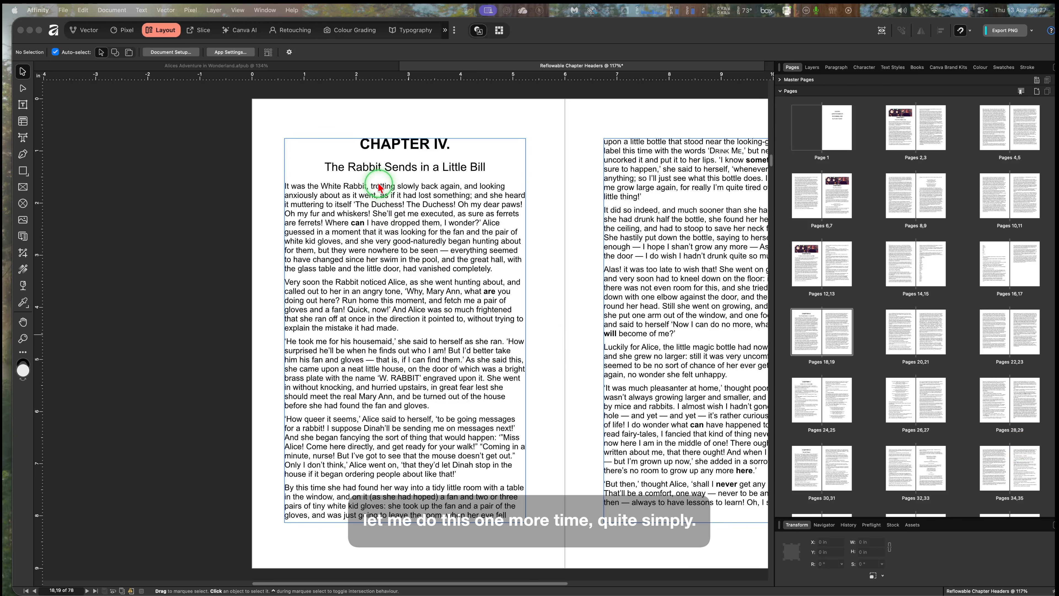
Place Replowable Chapter Header.png from the Pictures folder inline before the "CHAPTER IV." heading on pages 18,19.
left_click(22, 73)
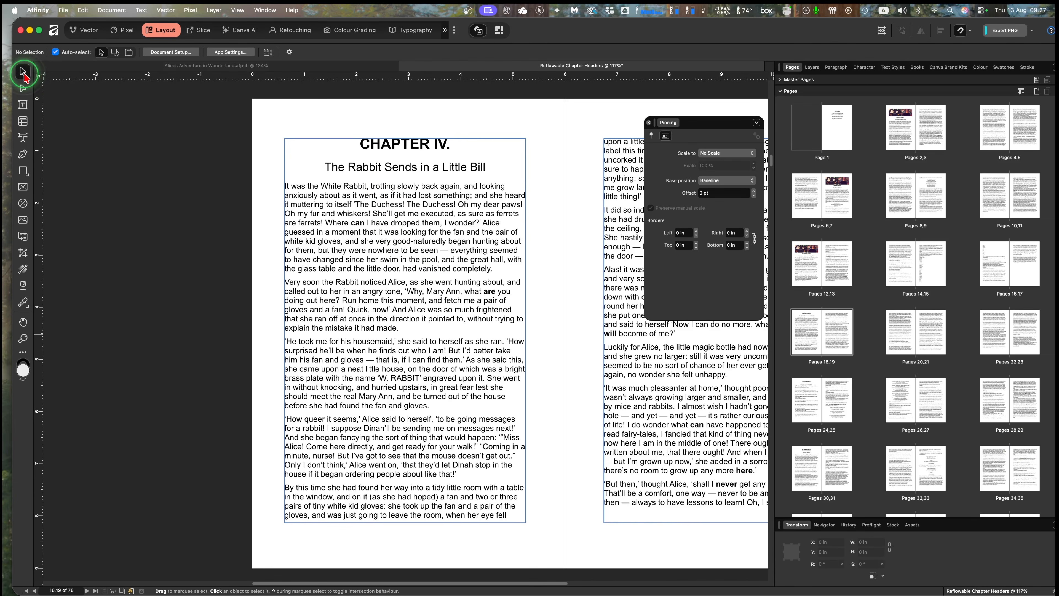
double_click(363, 151)
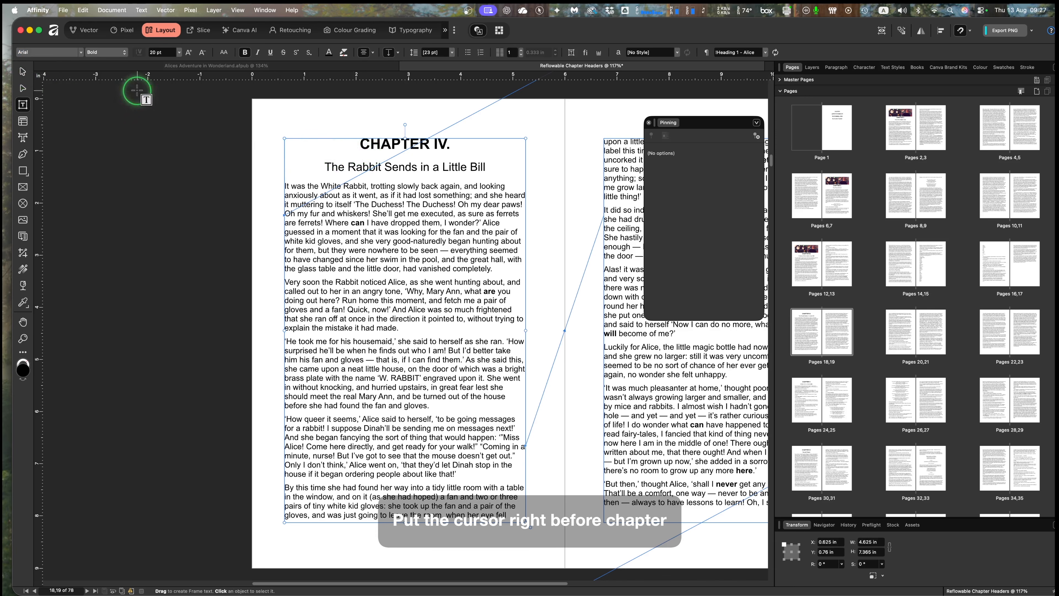
left_click(60, 12)
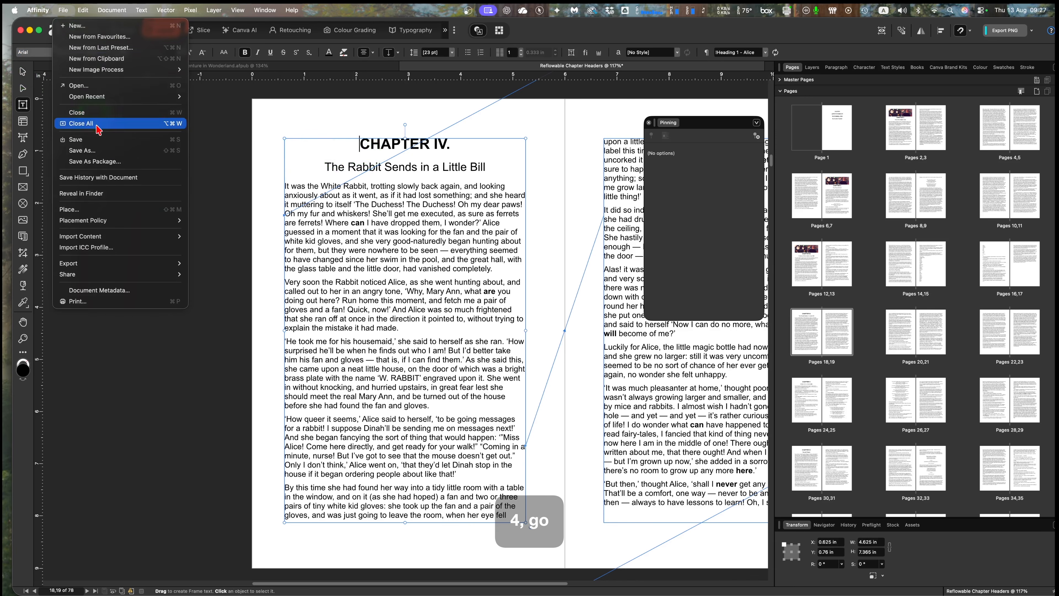
left_click(100, 211)
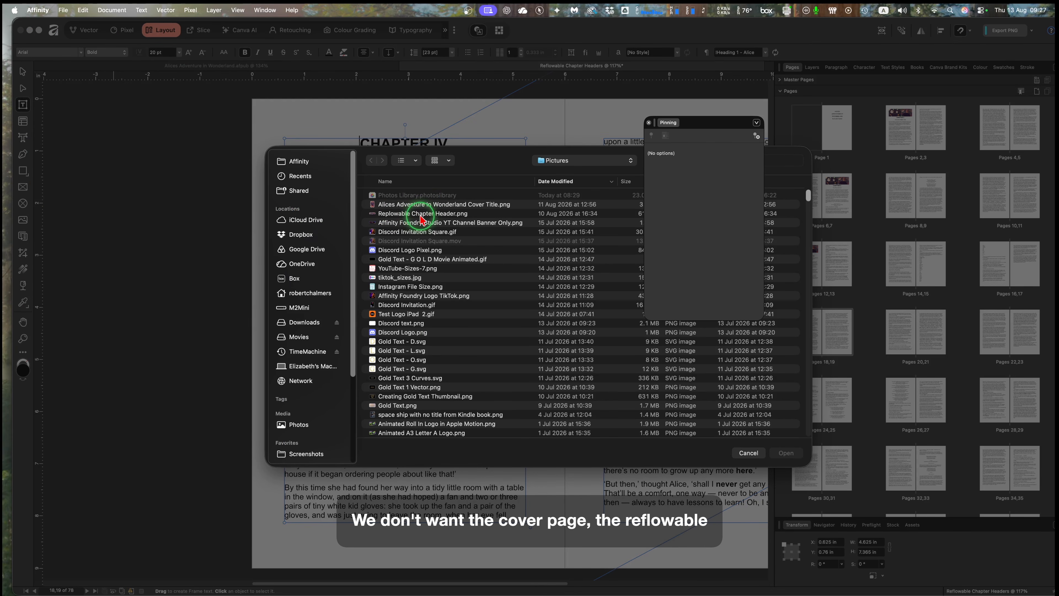
left_click(421, 215)
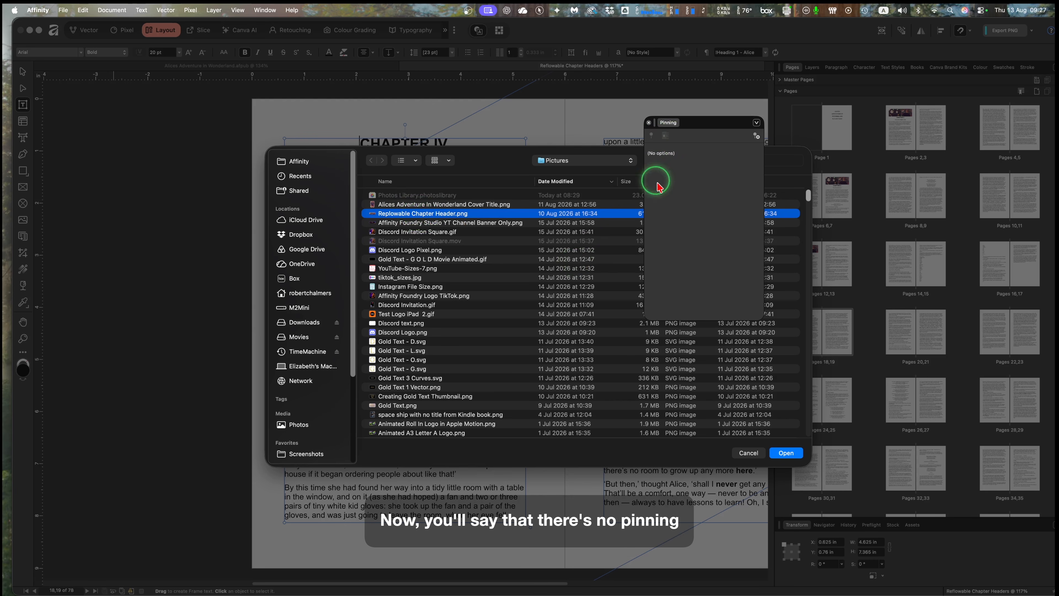
left_click(784, 453)
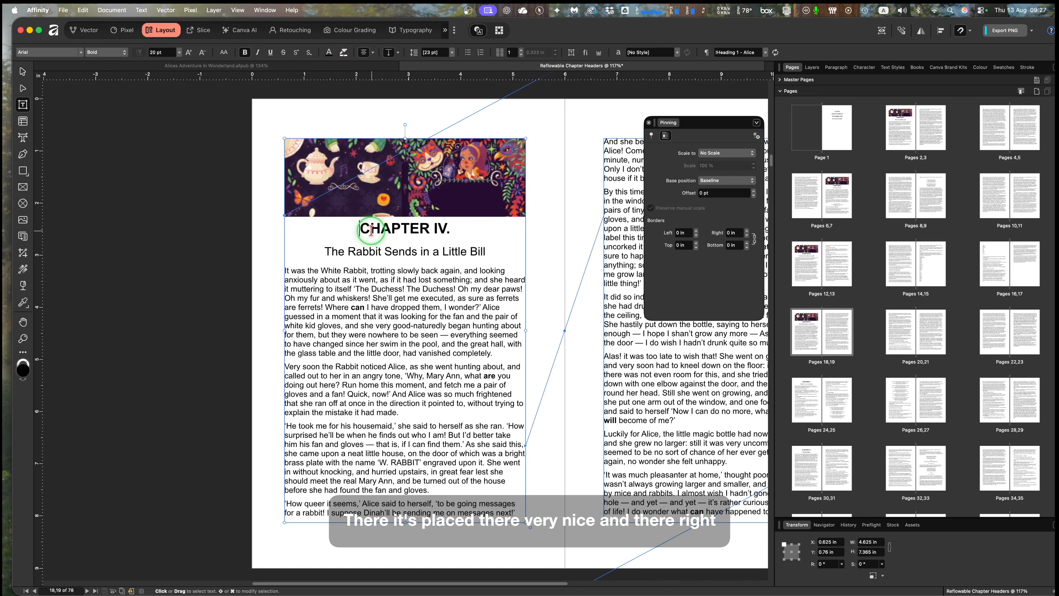
left_click(666, 136)
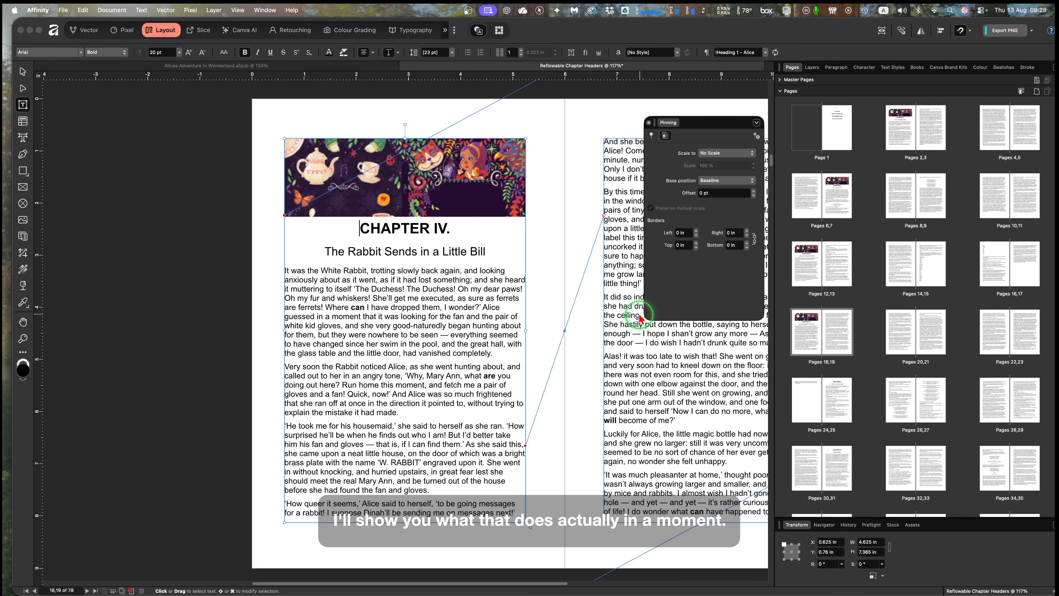
Add the DrinkMe.jpg illustration over the "Oh, you foolish Alice!" paragraph on pages 20,21 and enlarge it to about 1.8 × 2.56 in.
left_click(900, 339)
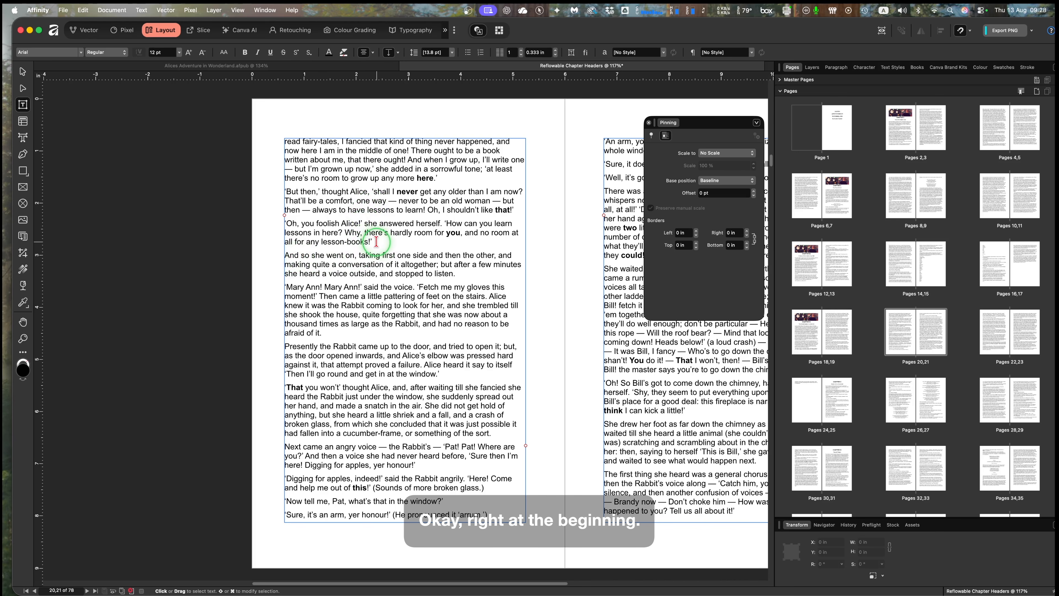
left_click(345, 232)
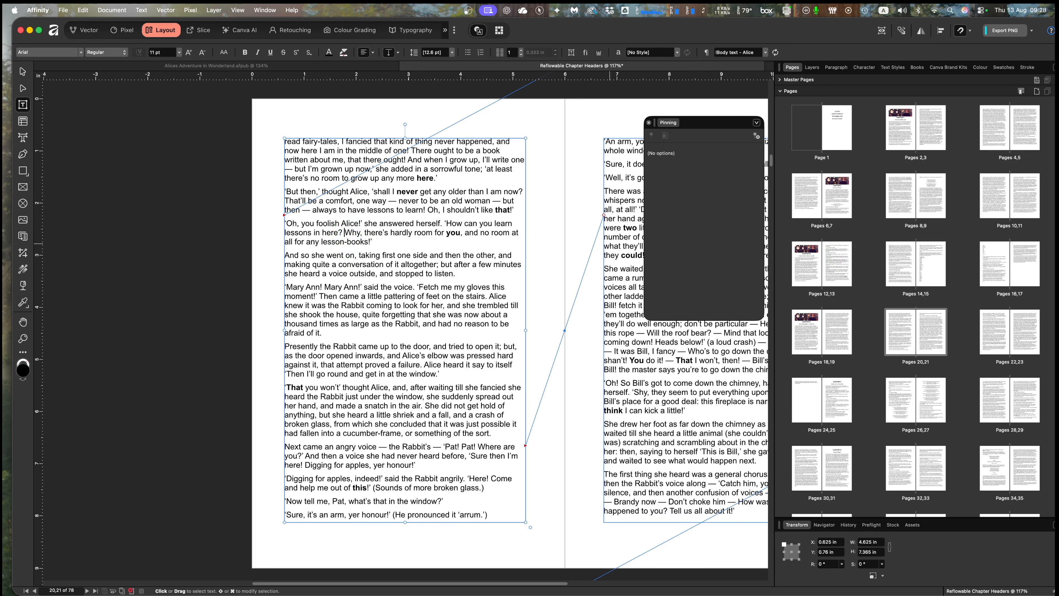
left_click_drag(651, 257, 344, 242)
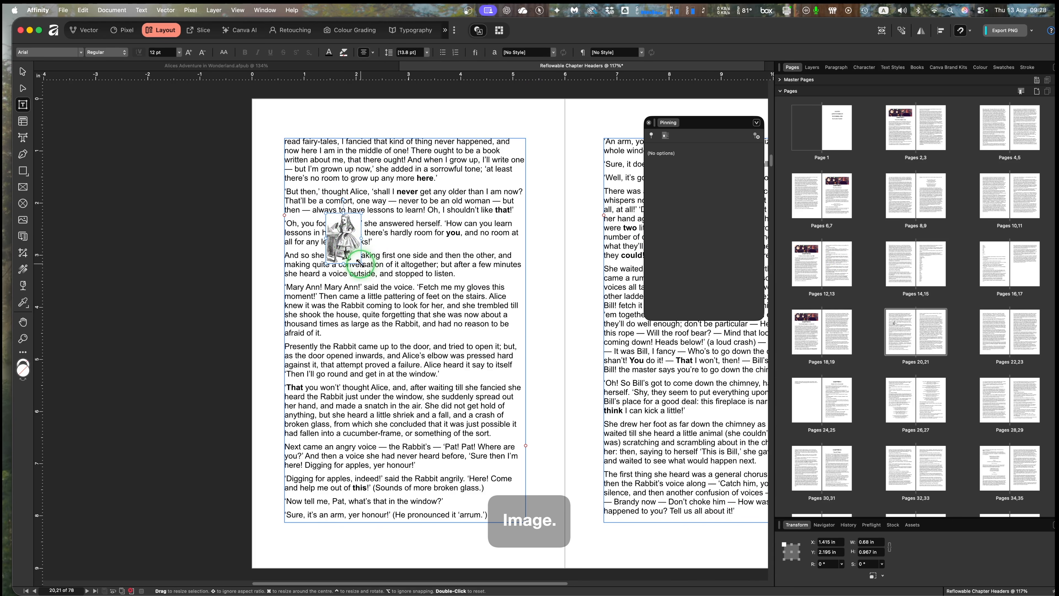
left_click_drag(360, 263, 419, 346)
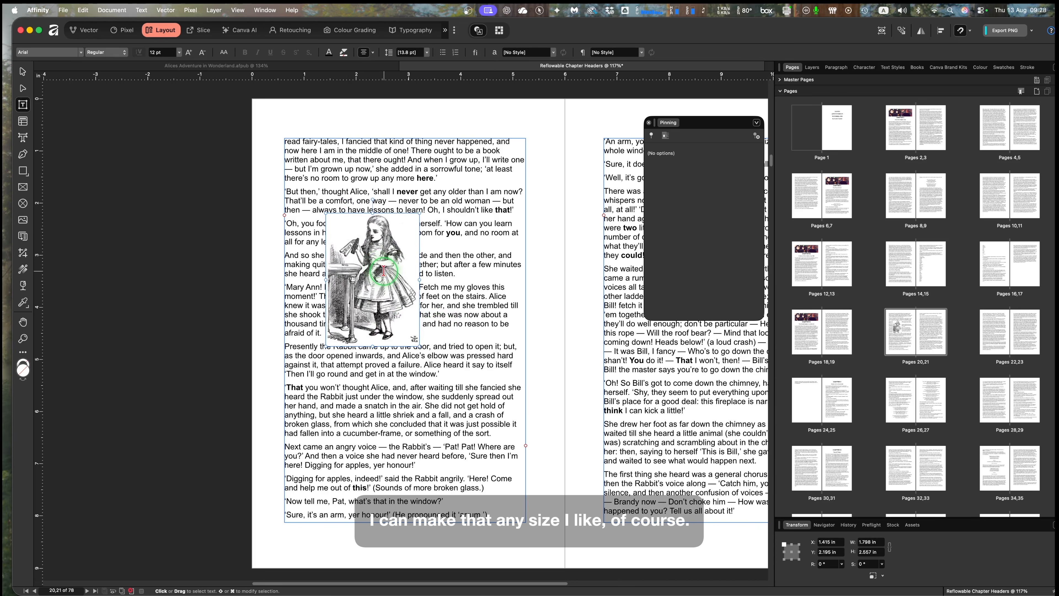
Move the Alice illustration below the "Oh, you foolish Alice!" paragraph, to about X 1.8 in, Y 2.96 in.
left_click(383, 270)
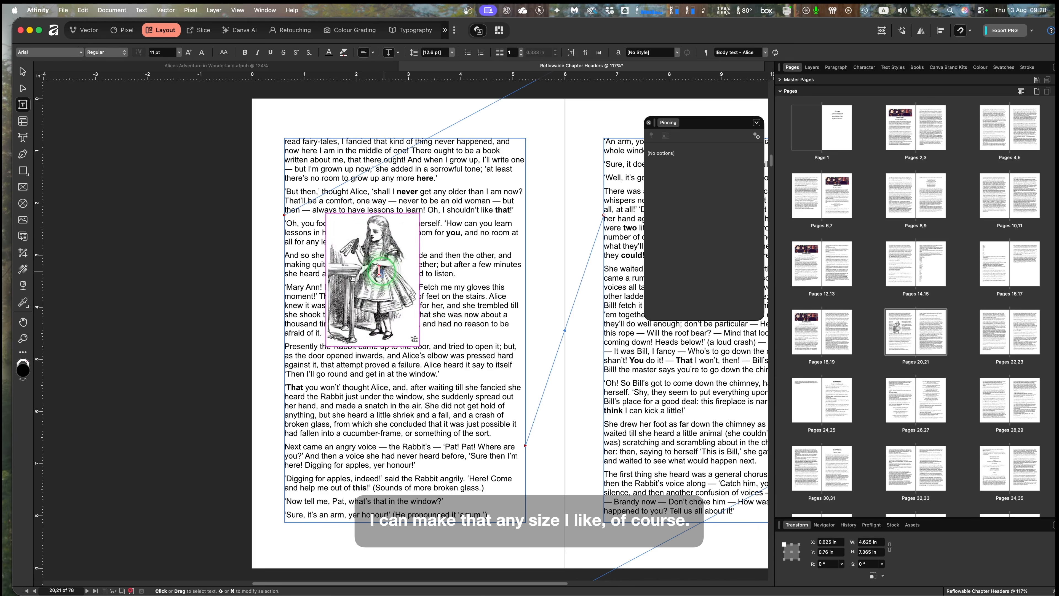
left_click(17, 76)
left_click_drag(378, 286, 369, 301)
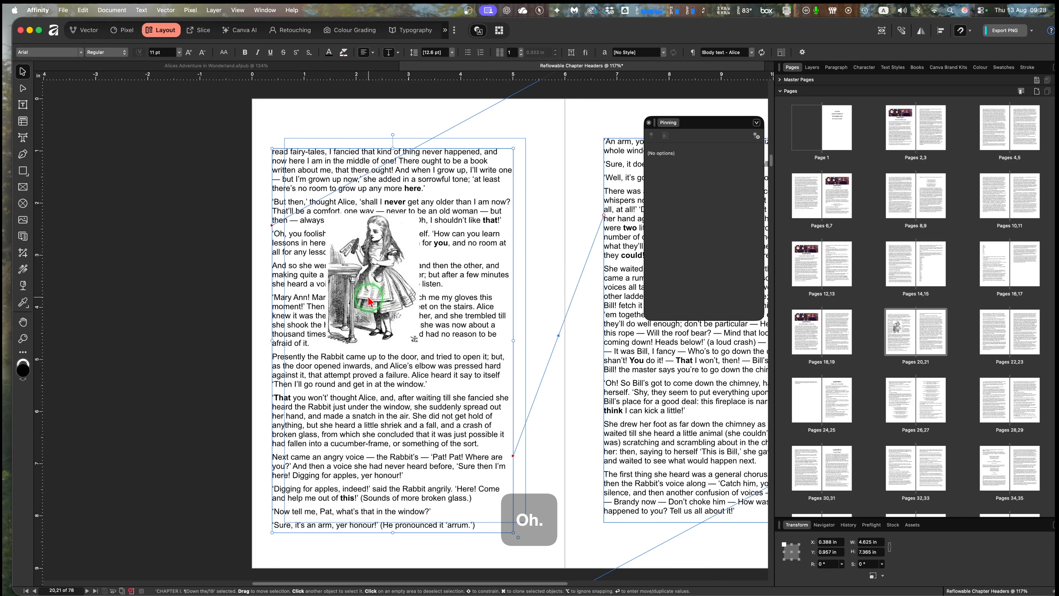
key("super+z")
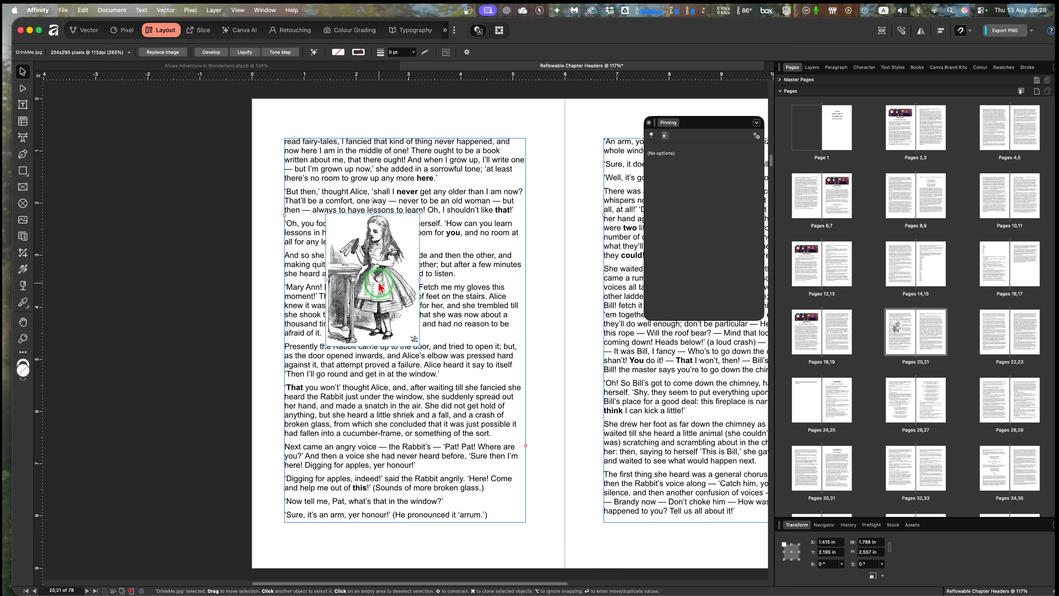
scroll(383, 290, "down", 1)
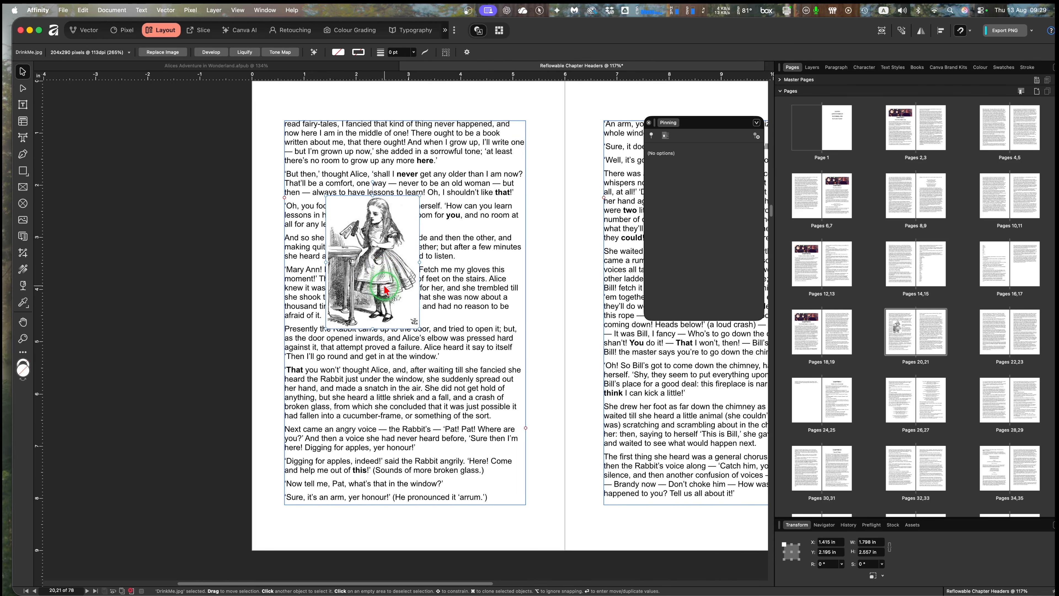
mouse_move(372, 269)
left_mouse_down()
mouse_move(393, 309)
mouse_move(365, 283)
left_mouse_up()
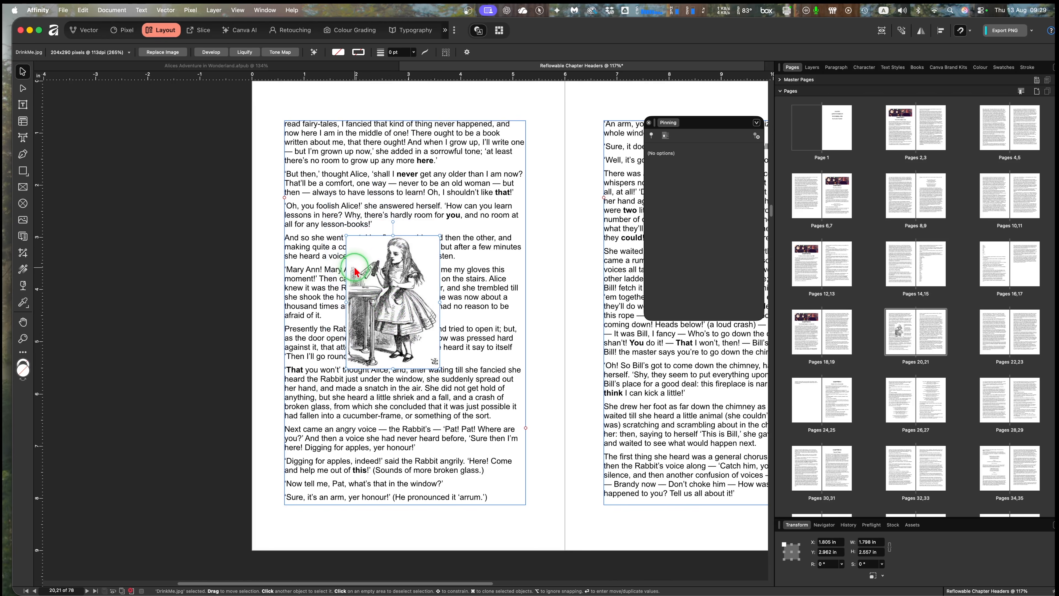
Pin the Alice illustration to float with the text and move its anchor between "lessons in here?" and "Why".
left_click(346, 218)
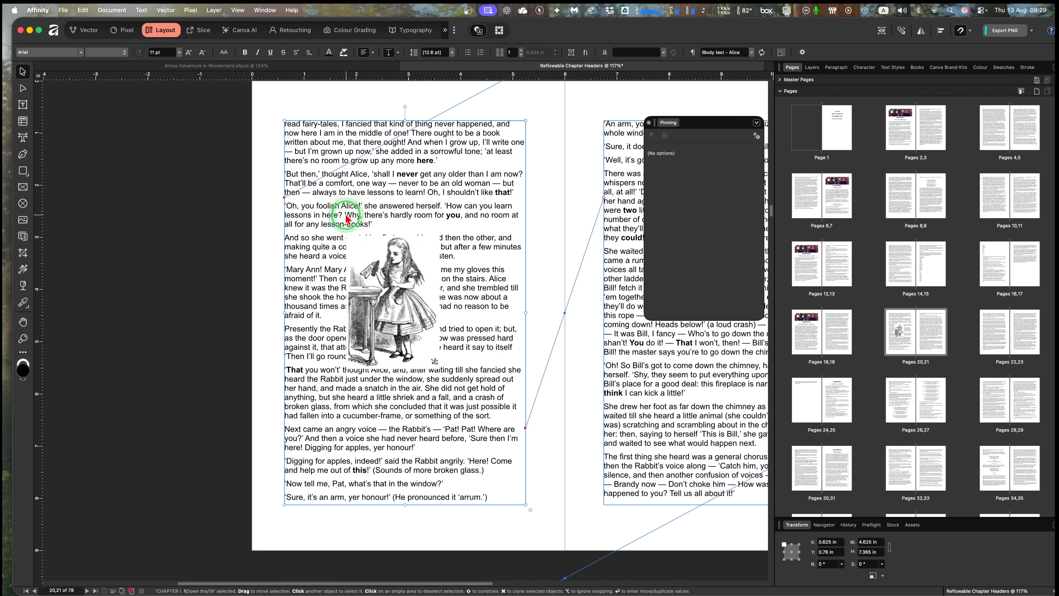
double_click(346, 215)
left_click(345, 216)
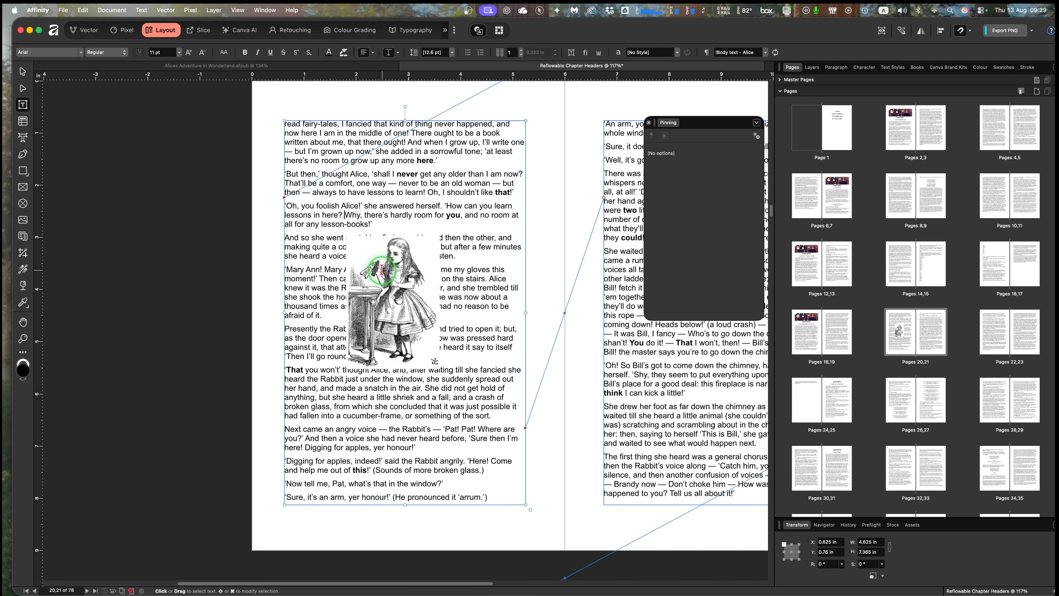
left_click(23, 72)
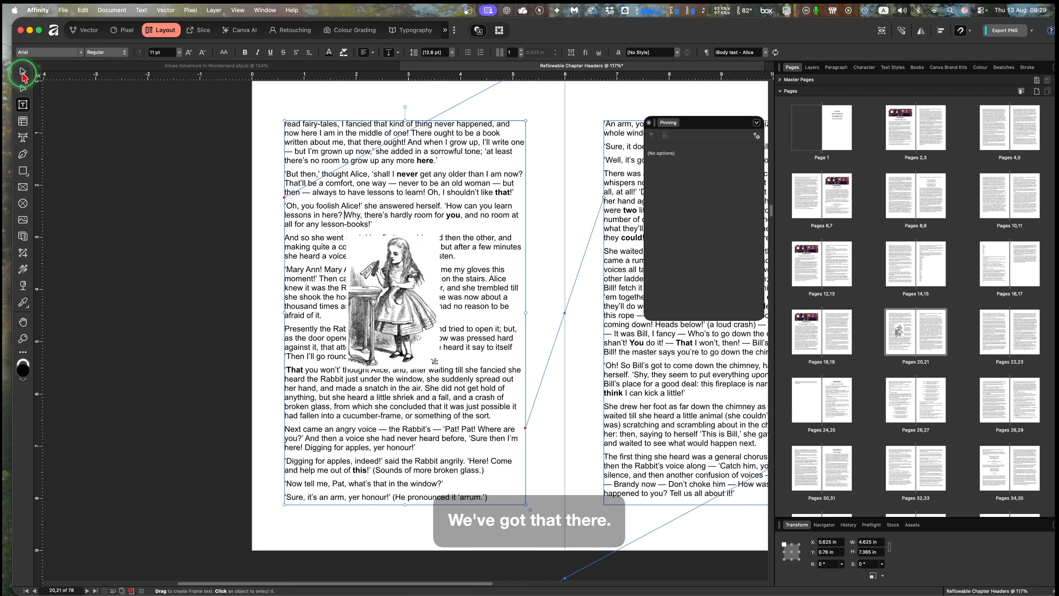
left_click(377, 279)
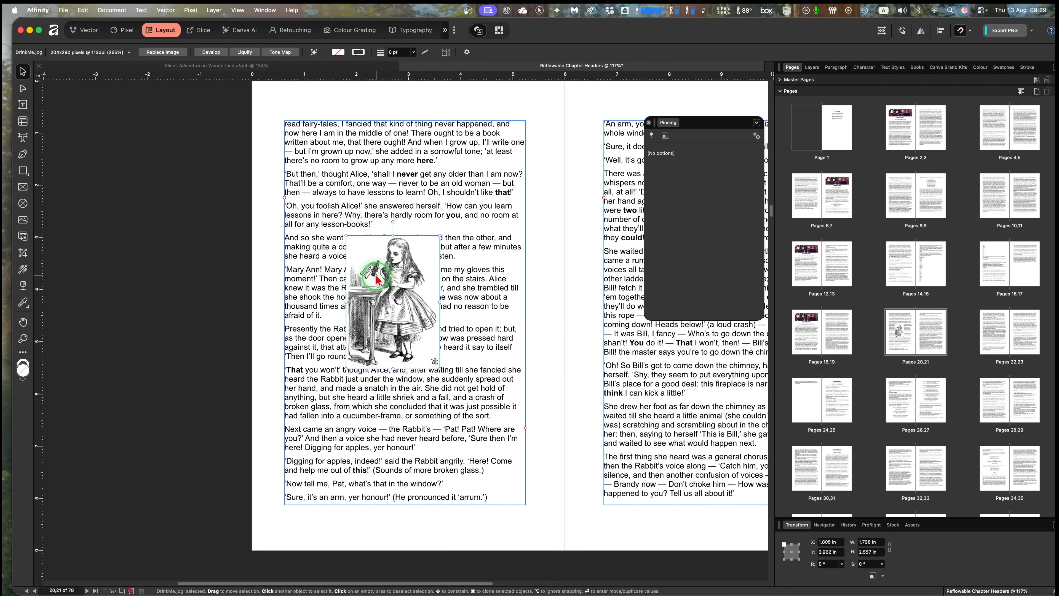
left_click(651, 136)
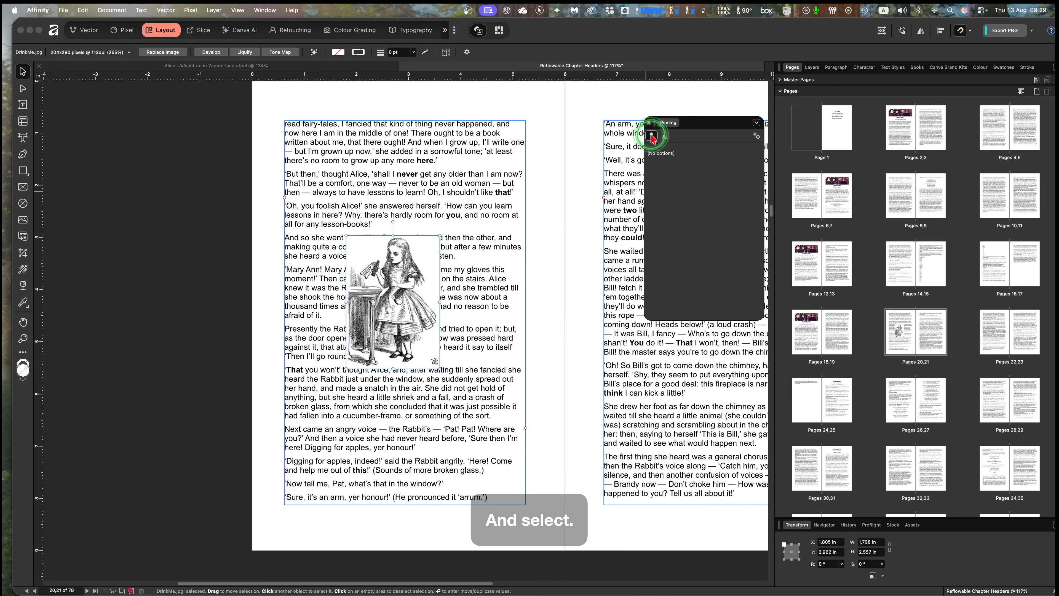
left_click(388, 294)
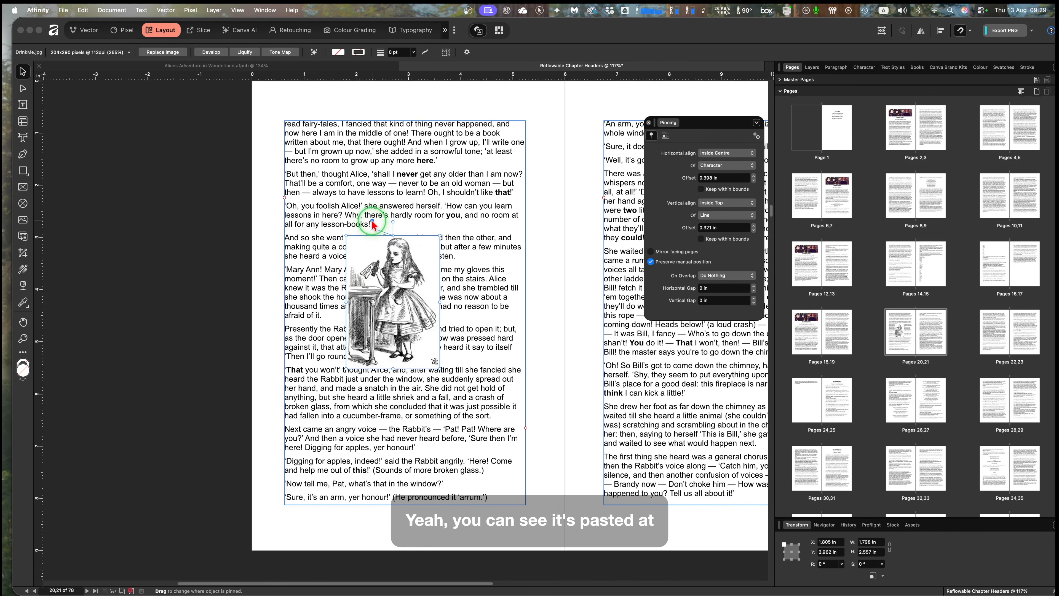
left_click_drag(361, 221, 345, 212)
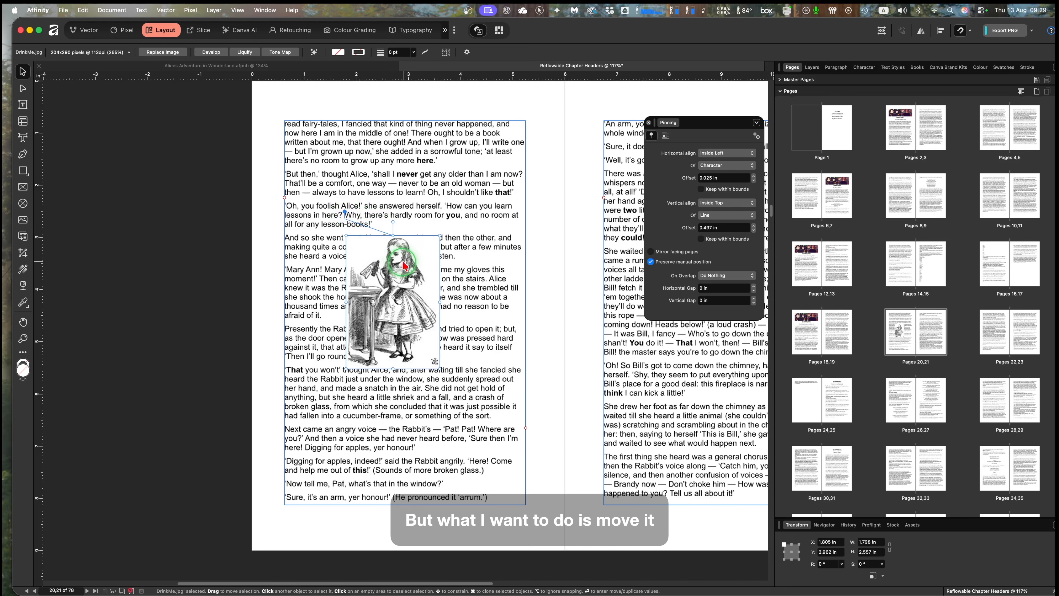
left_click(421, 271)
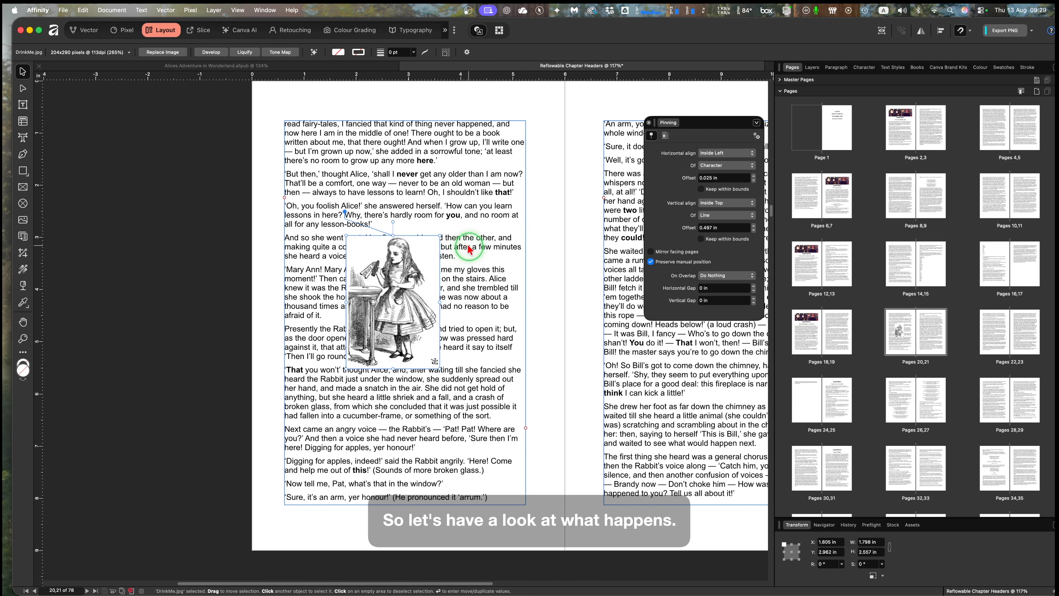
Save the document and export it as EPUB (Reflowable) named Reflowable Chapter Headers in Documents, ignoring preflight warnings and replacing the existing file.
left_click(63, 11)
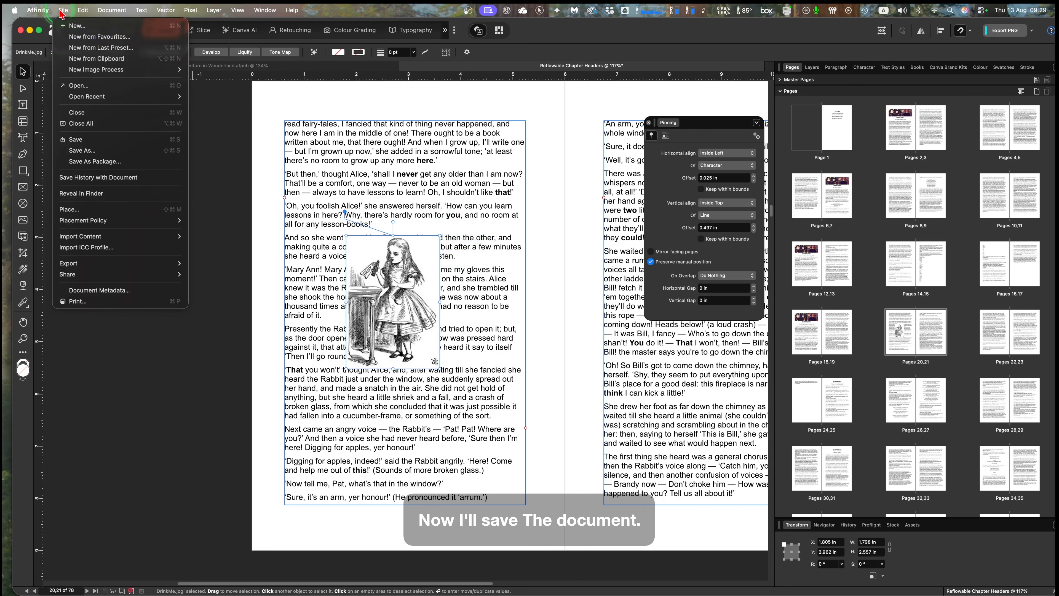
left_click(82, 141)
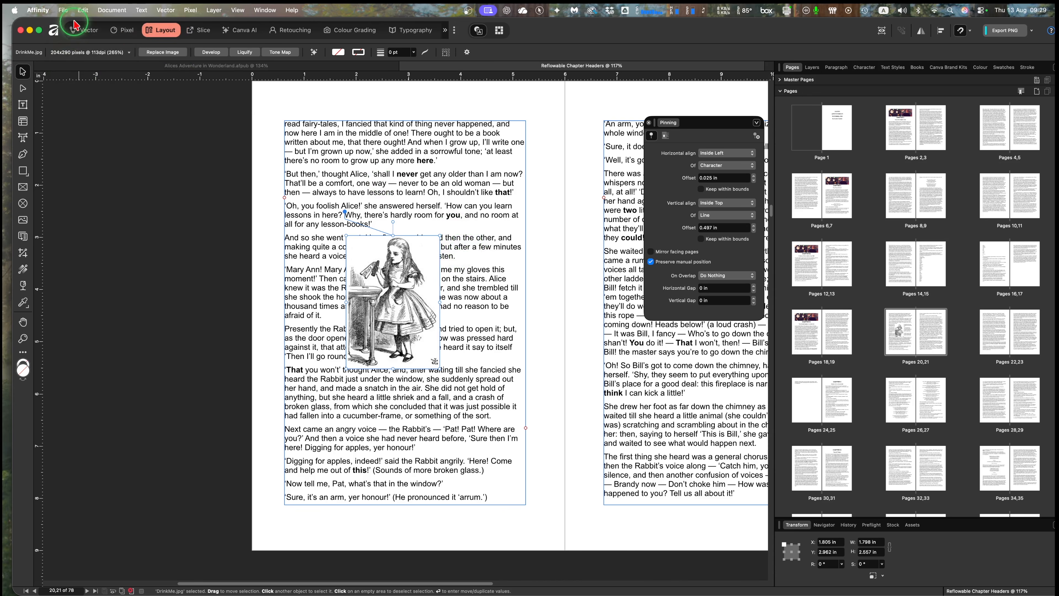
left_click(65, 12)
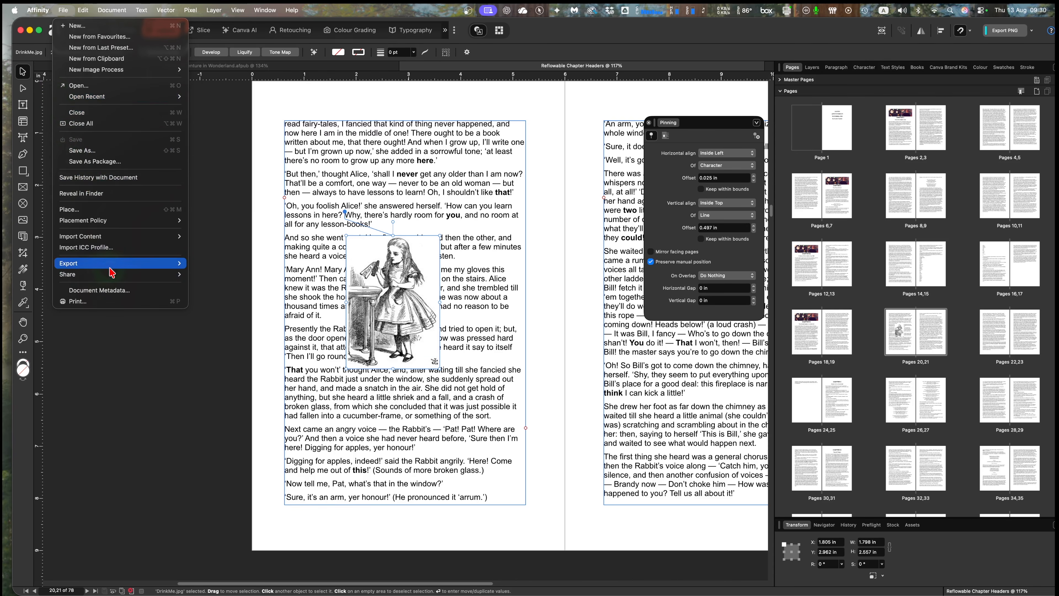
left_click(209, 265)
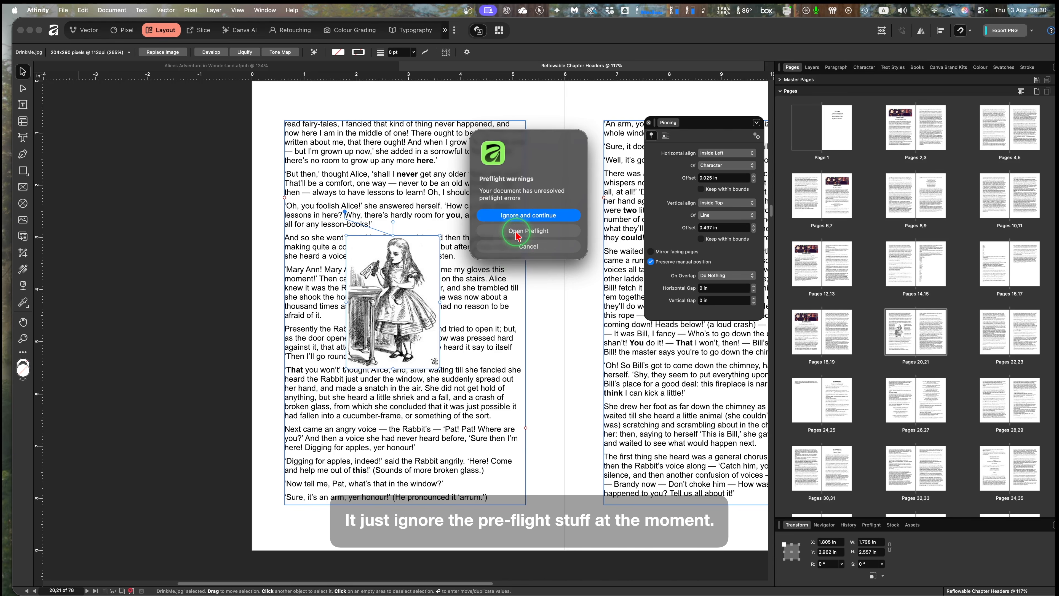
left_click(529, 214)
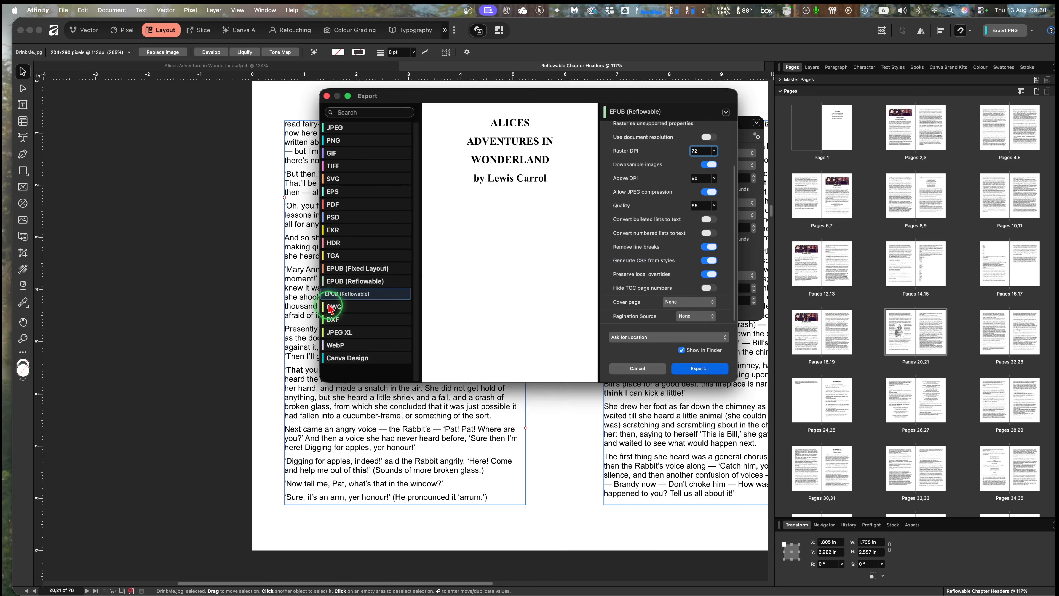
left_click(365, 295)
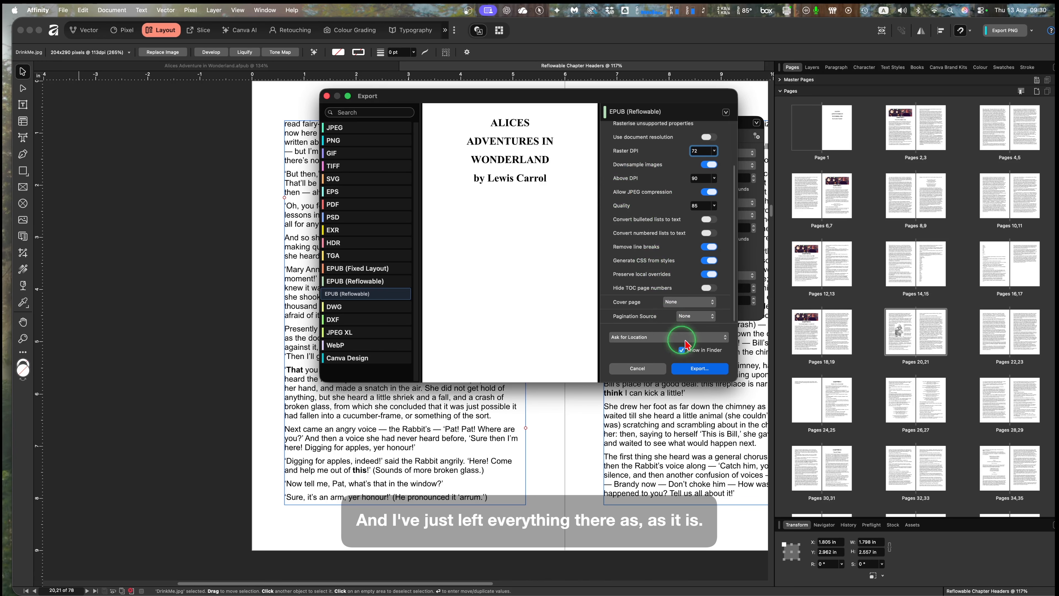
left_click(698, 369)
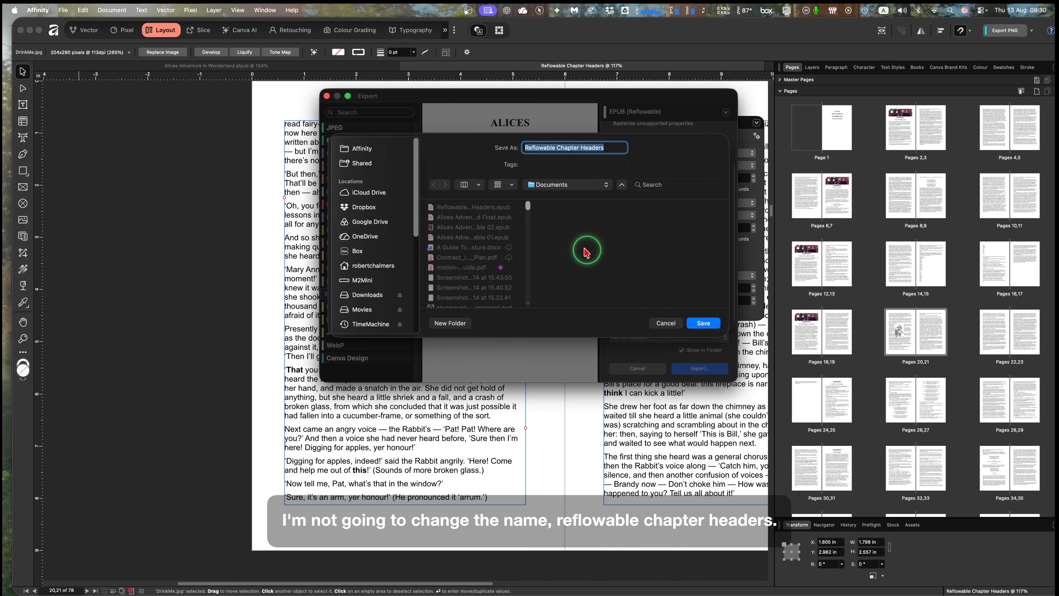
left_click(703, 324)
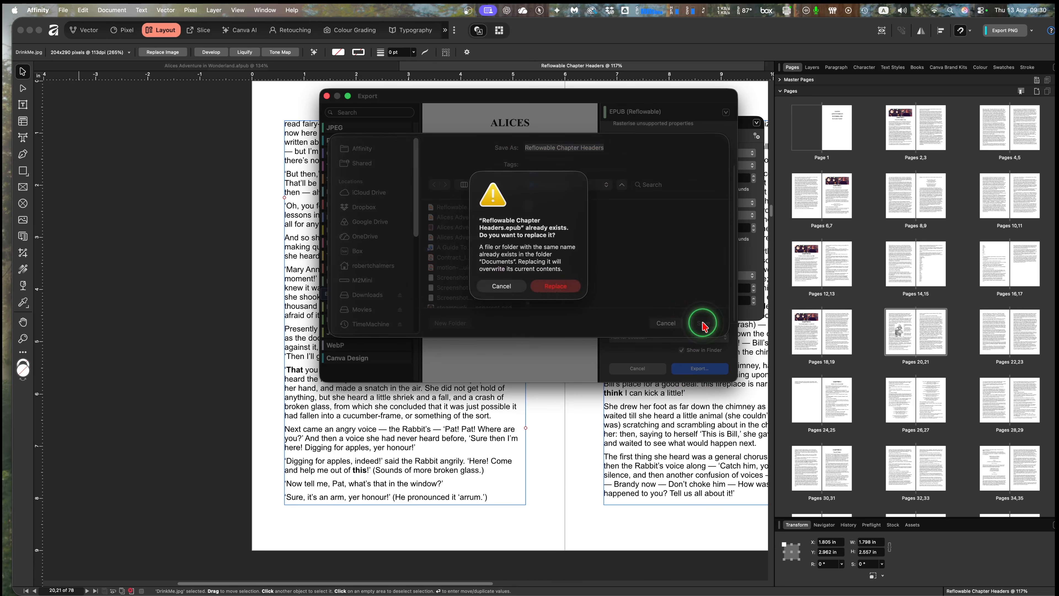
left_click(556, 287)
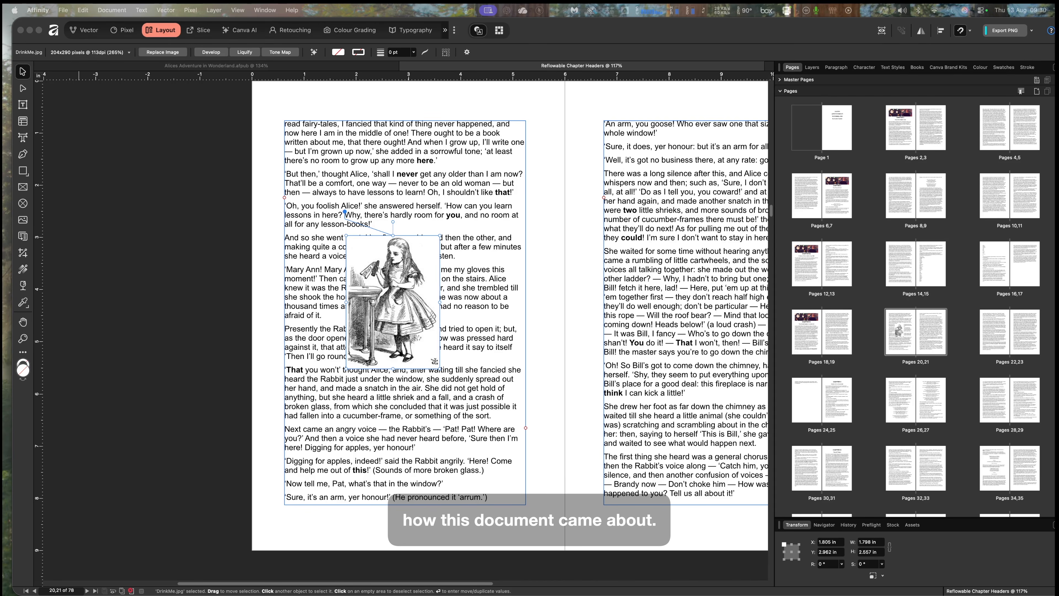
Switch to Books and open the newly exported Reflowable Chapter Headers book to check its title page and Chapter I header image.
left_click_drag(1058, 83, 650, 70)
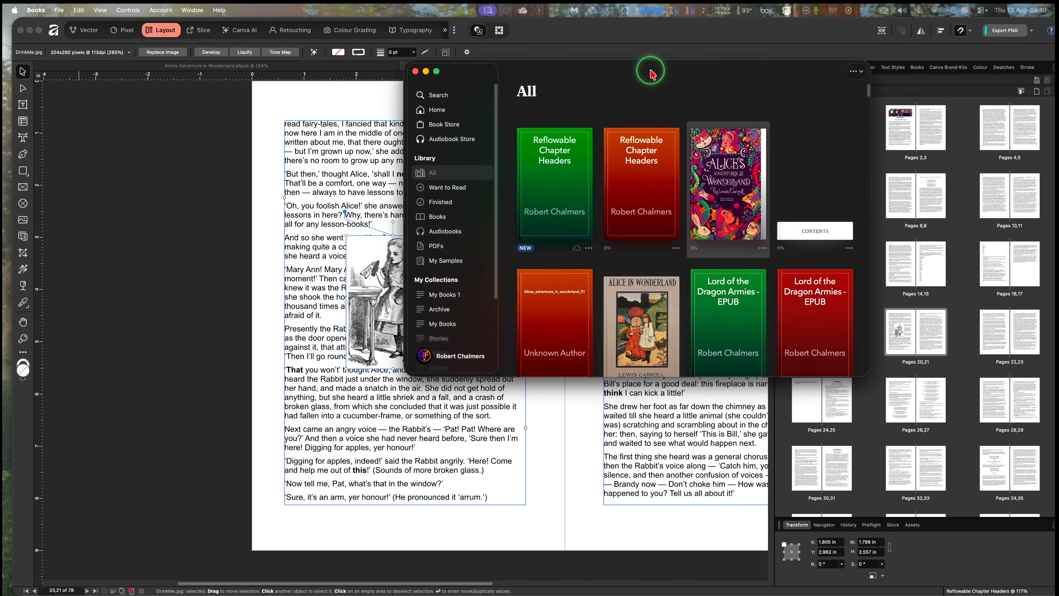
left_click(552, 186)
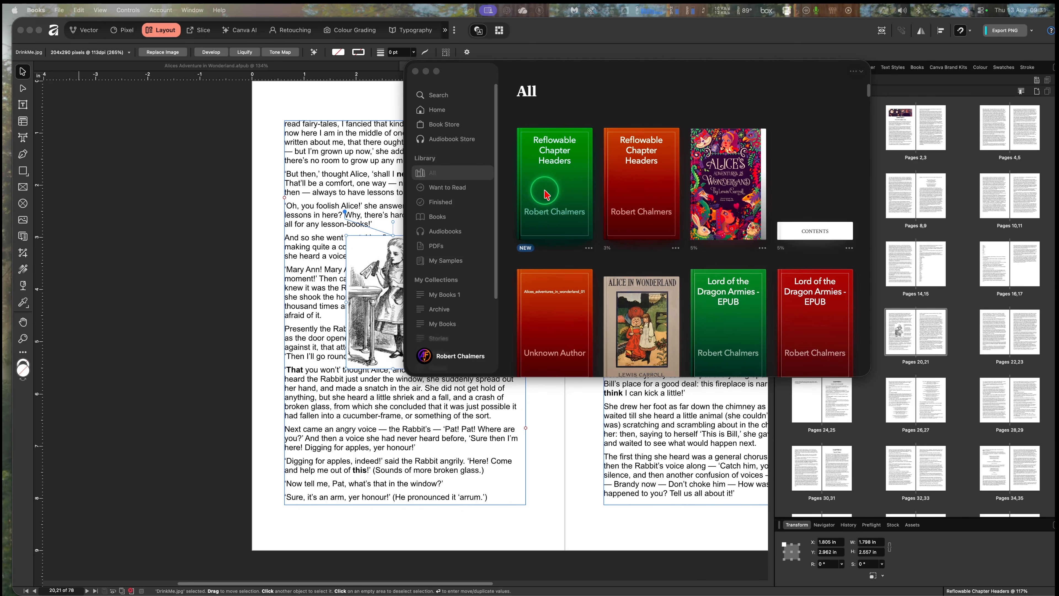
left_click_drag(649, 81, 416, 106)
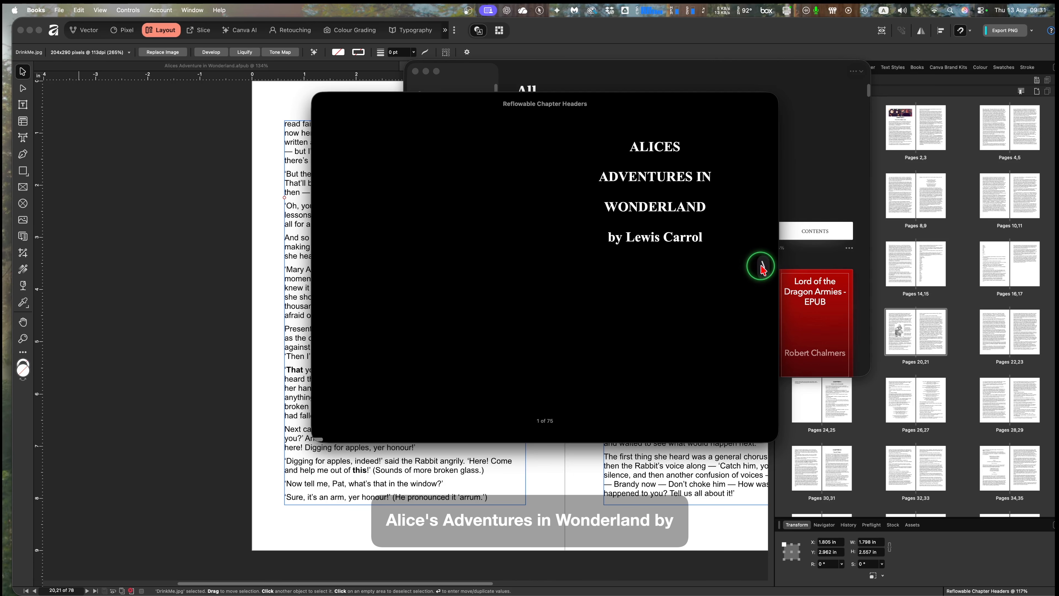
left_click(763, 269)
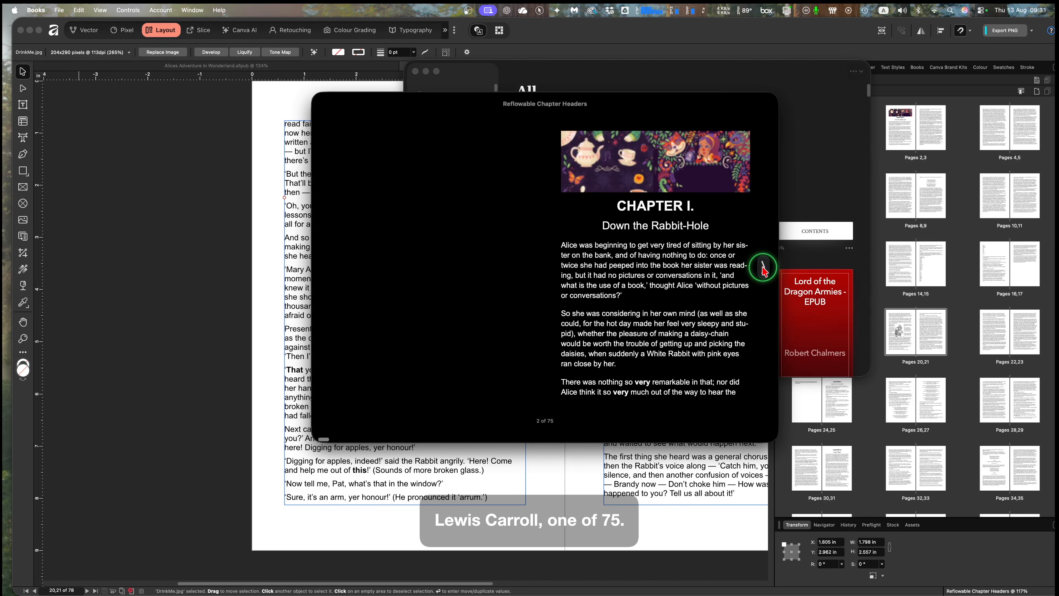
left_click(763, 269)
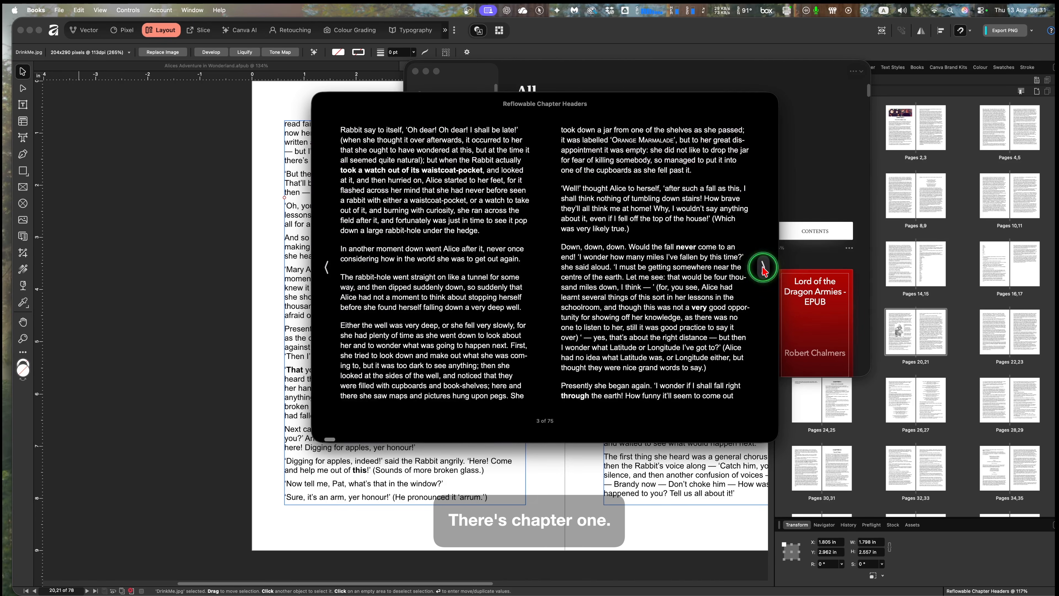
Page forward through the exported book to the Chapter III opening, checking how the chapter header images display.
left_click(763, 269)
left_click(763, 269)
left_click(763, 269)
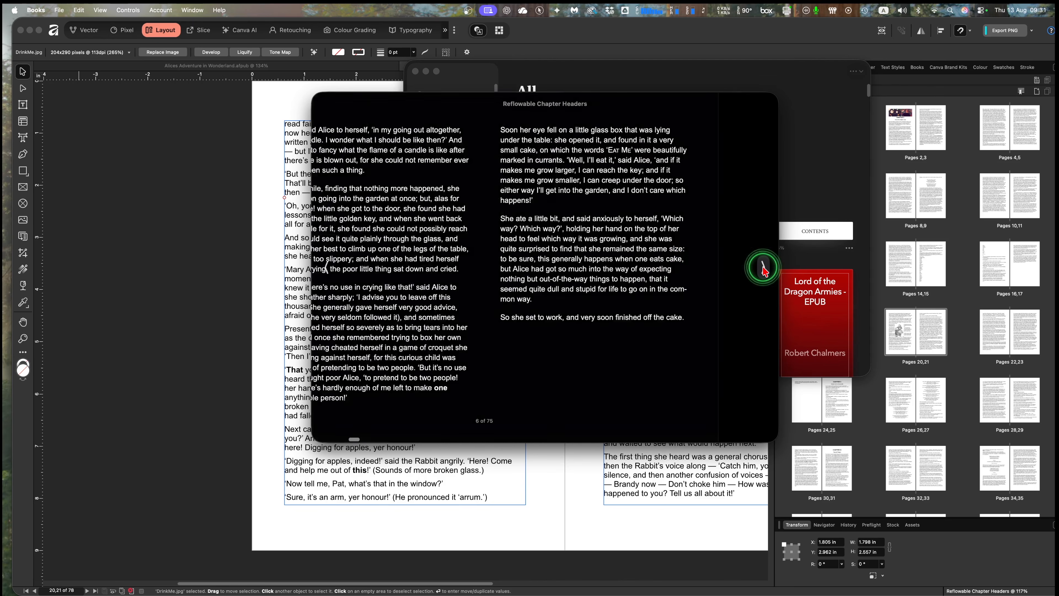
left_click(763, 269)
left_click(763, 269)
left_click(763, 269)
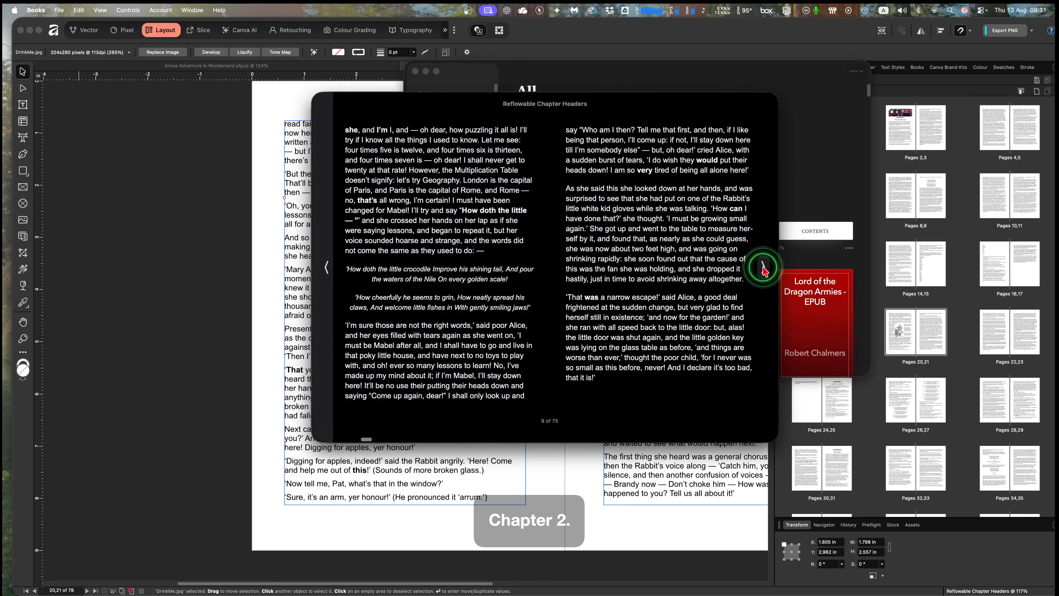
left_click(763, 269)
left_click(763, 269)
left_click(763, 269)
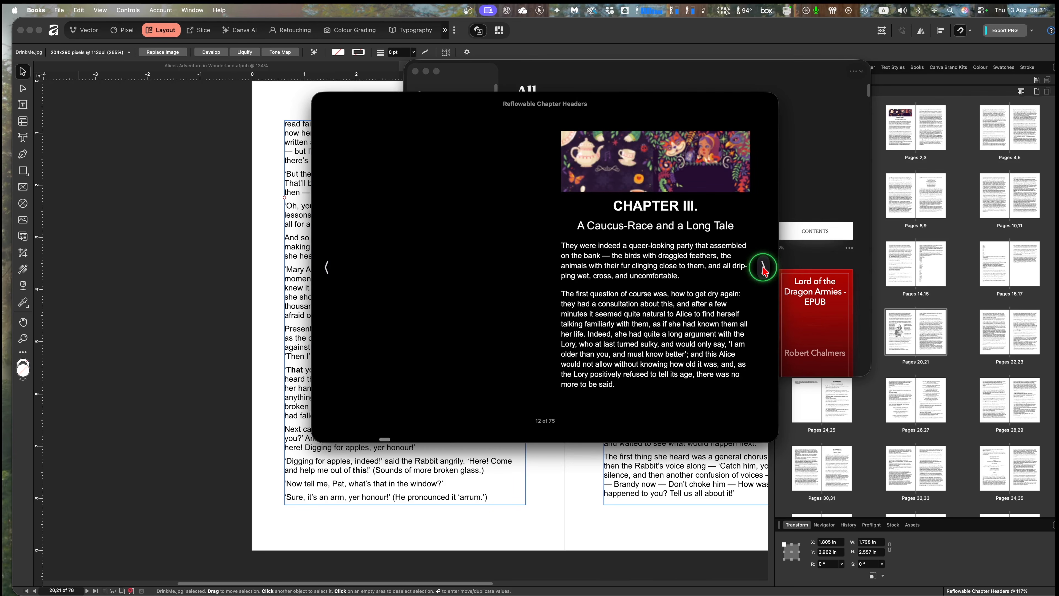
Continue paging past the Chapter IV opening to the Alice illustration in the "Oh, you foolish Alice!" paragraph.
left_click(763, 269)
left_click(763, 269)
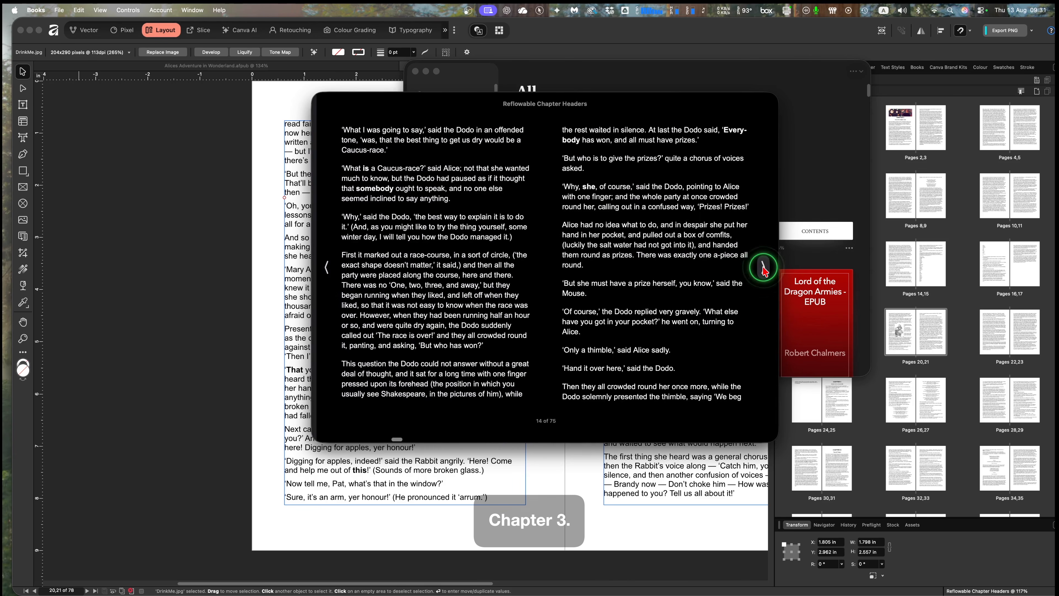
left_click(763, 269)
left_click(763, 269)
left_click(763, 270)
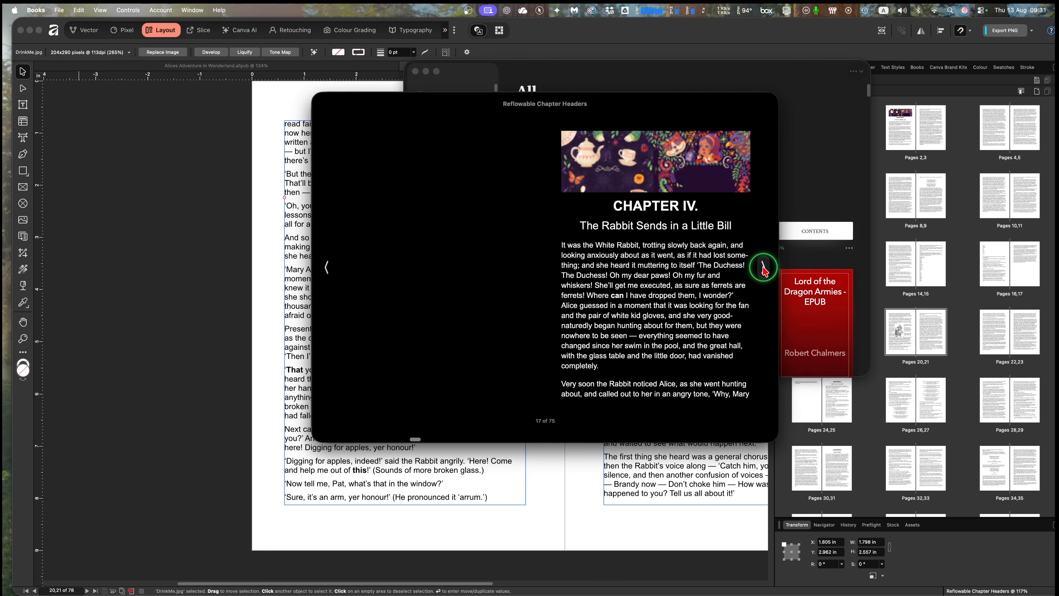
left_click(763, 269)
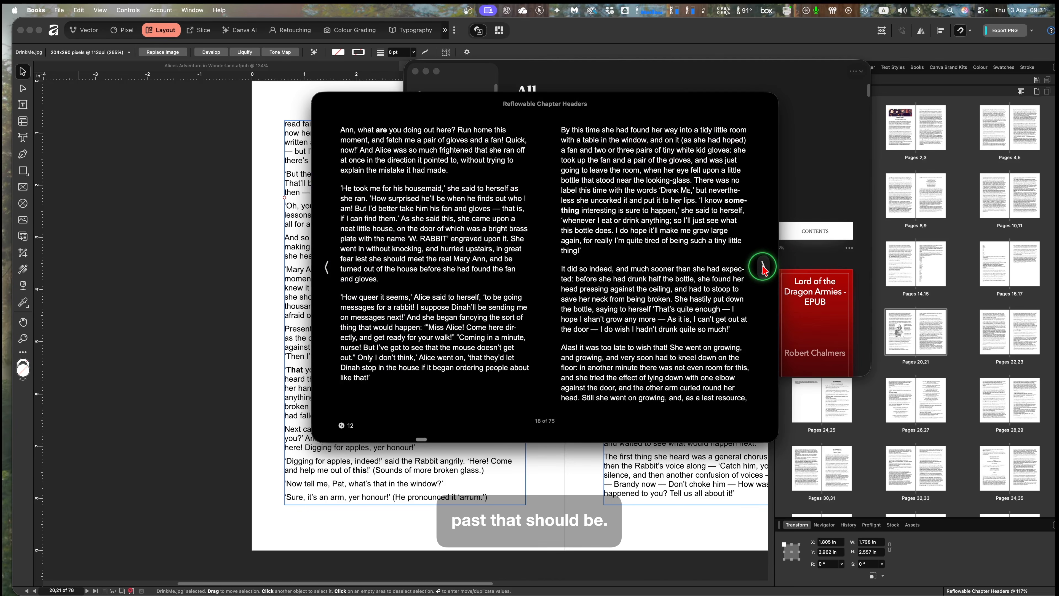
left_click(763, 269)
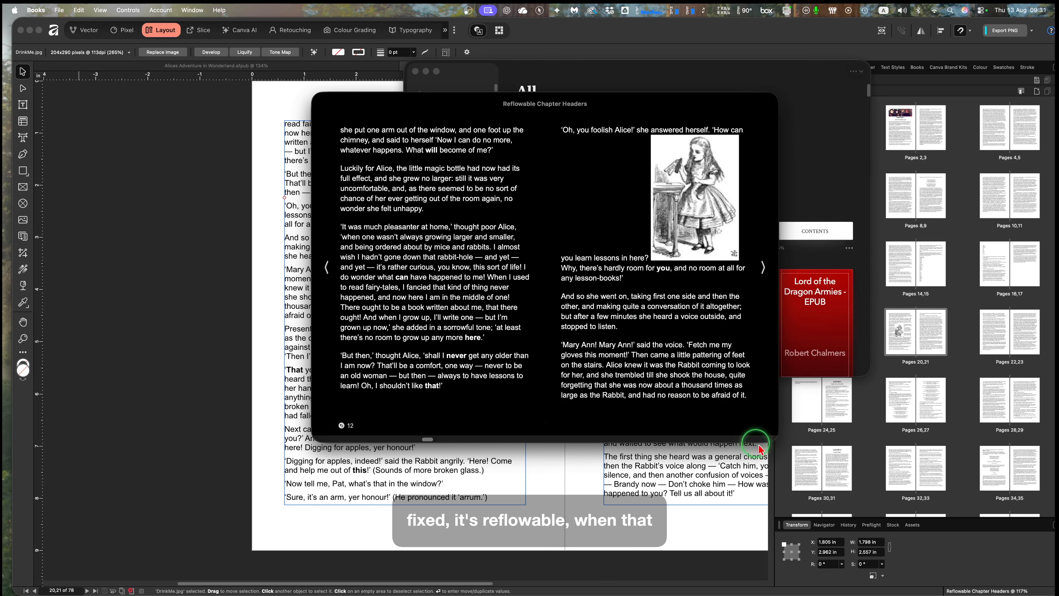
Enlarge the book window to check how the text and Alice illustration reflow, and page on to the Chapter V opening.
left_click_drag(775, 436, 833, 523)
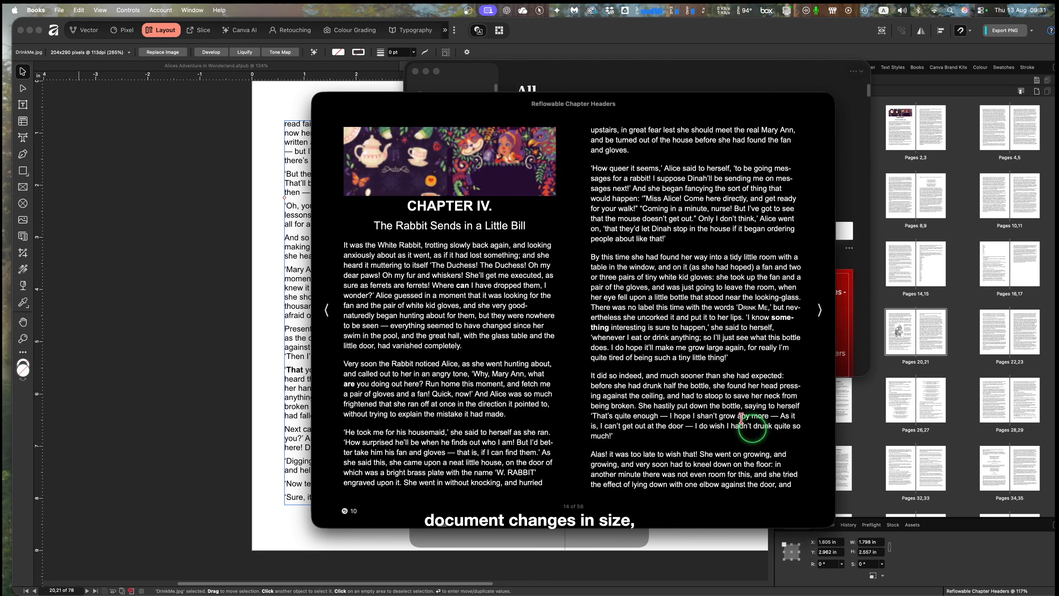
left_click(819, 313)
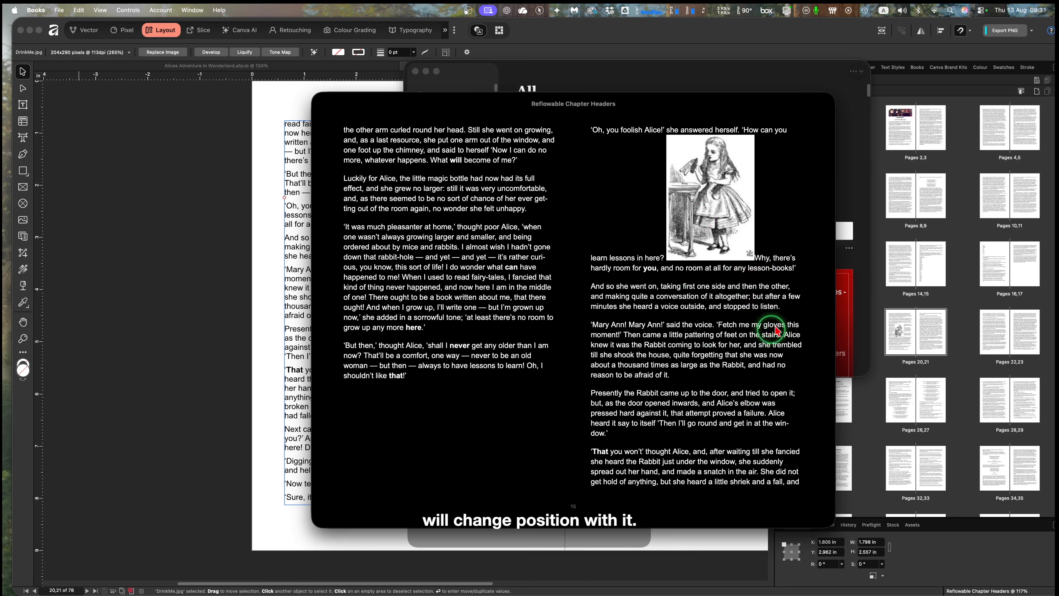
left_click(818, 312)
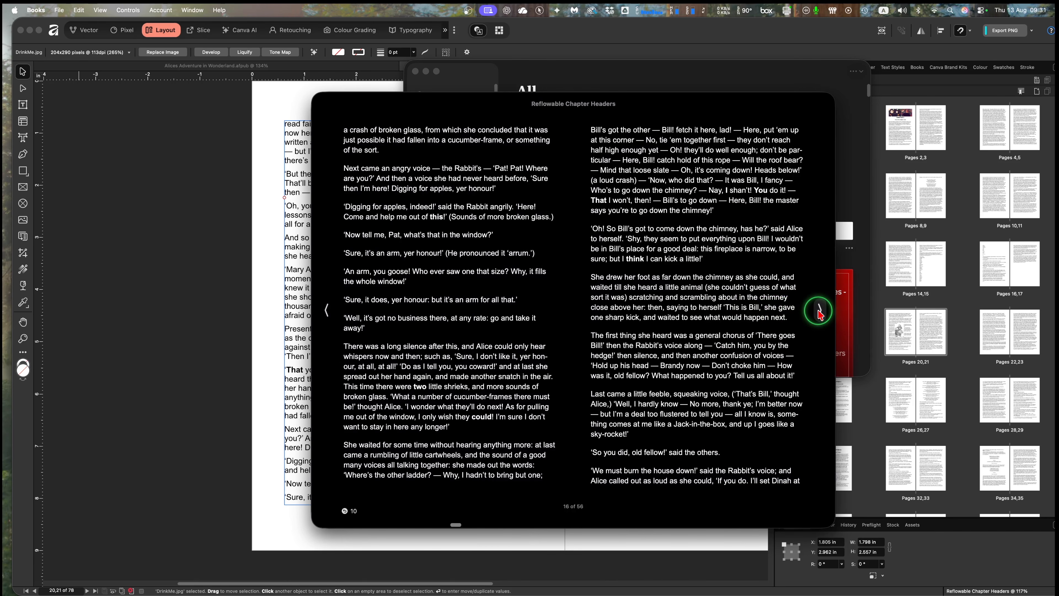
left_click(818, 311)
left_click(818, 312)
left_click(819, 312)
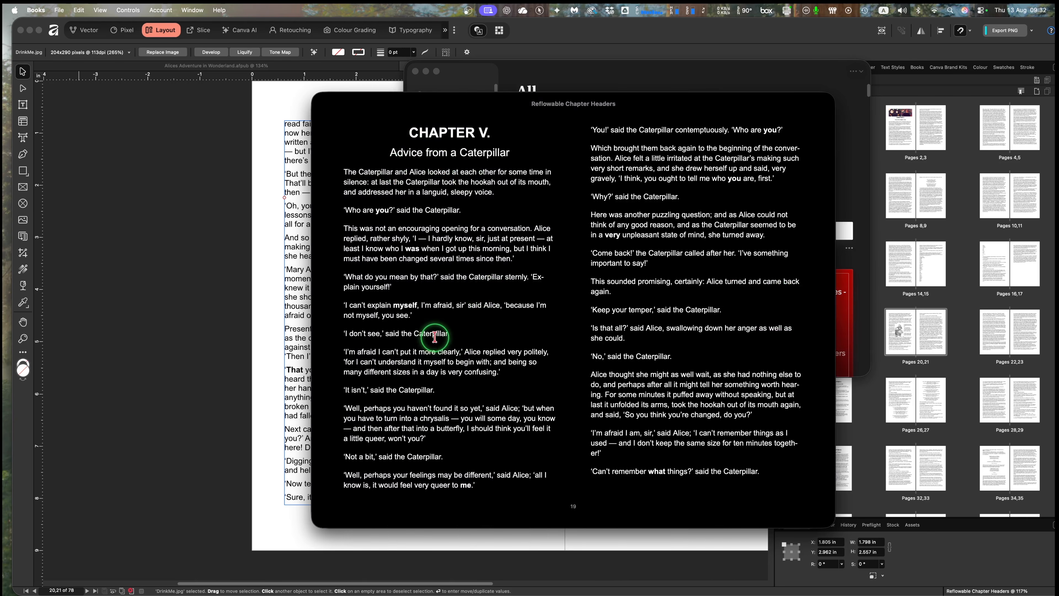
Page back from Chapter V to the Alice illustration to examine its placement in the reflowed text.
left_click(325, 309)
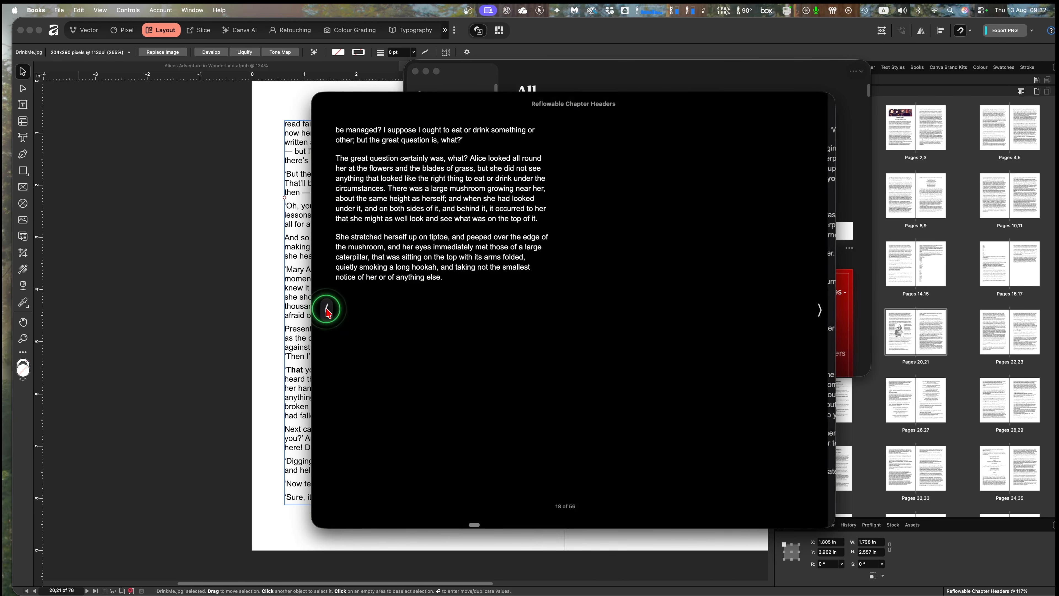
left_click(326, 310)
left_click(326, 310)
left_click(326, 310)
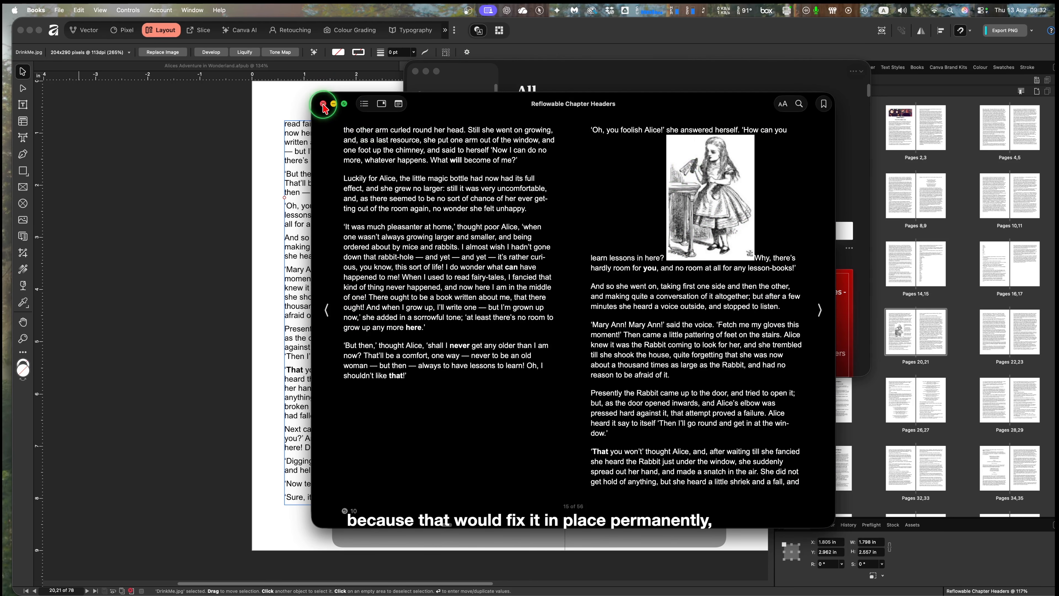
Close the book and the Books library, and show the Chapter IV opening on pages 18,19 of the Affinity layout.
left_click(323, 104)
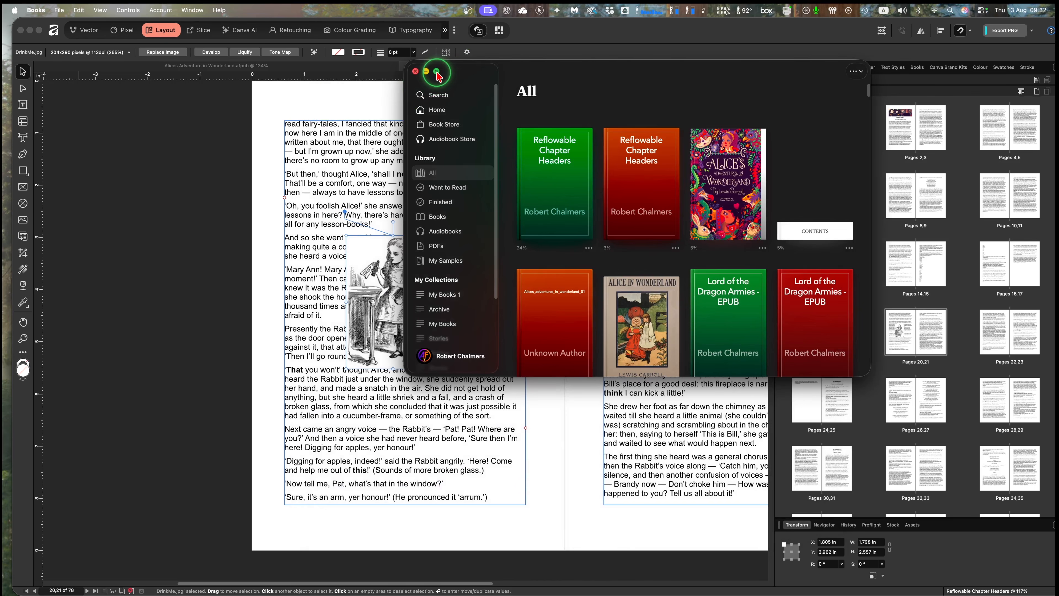
left_click(416, 73)
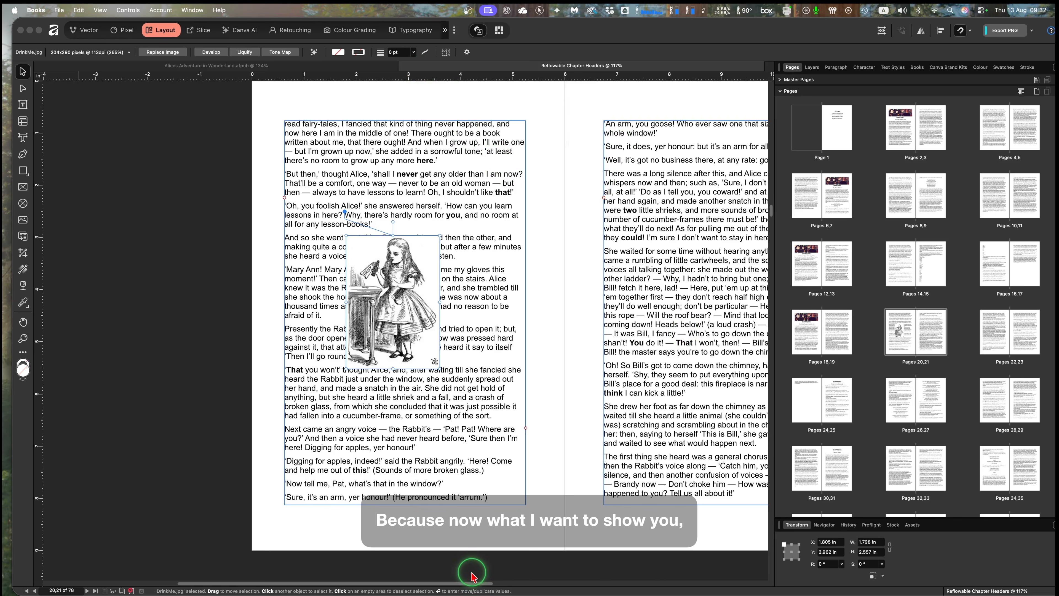
left_click_drag(471, 584, 554, 590)
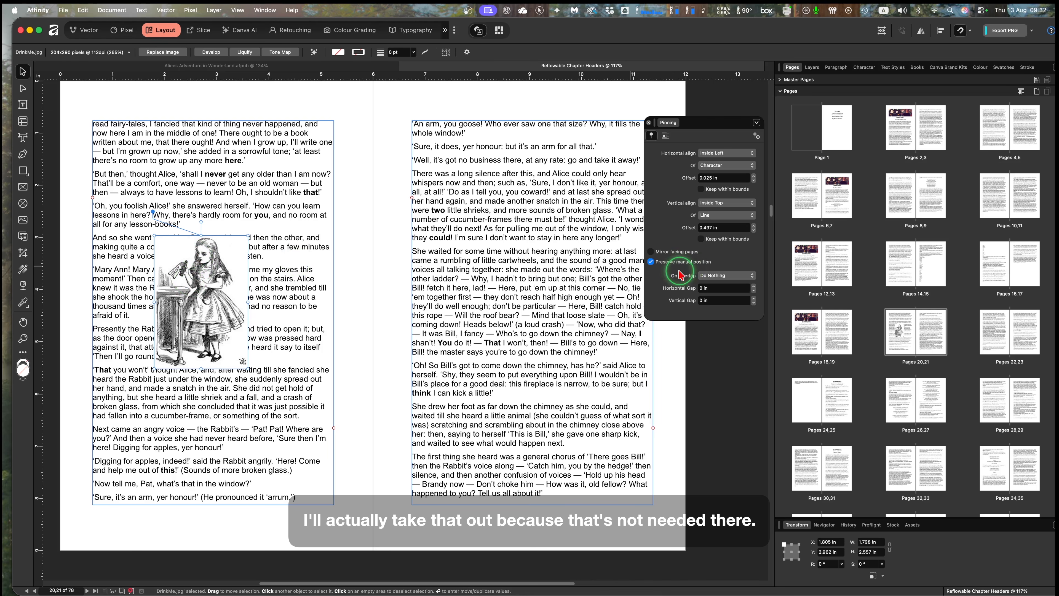
double_click(815, 329)
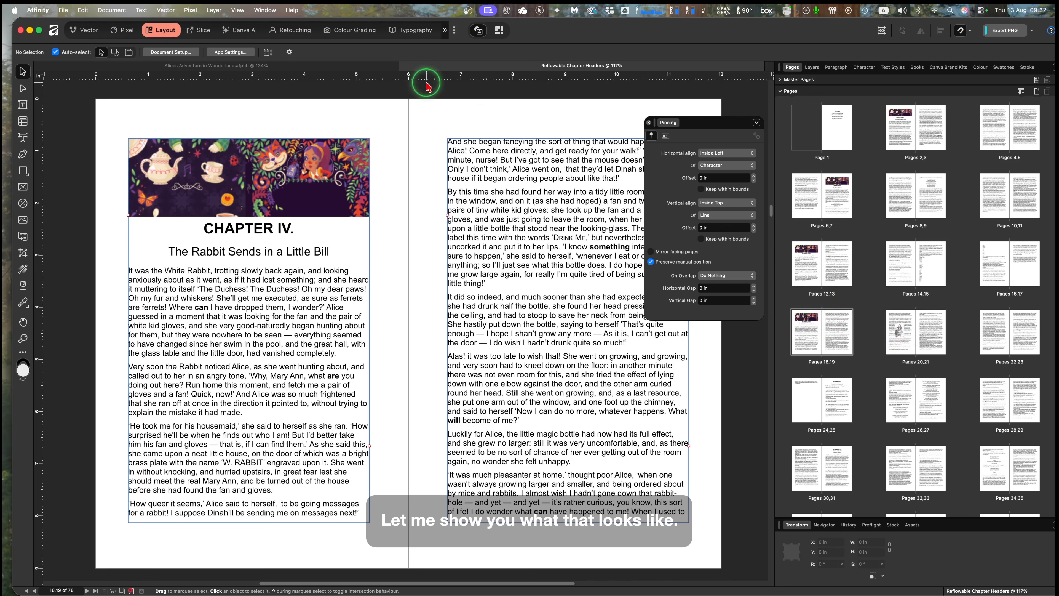
In the Alices Adventure in Wonderland document, move the pinned Drink Me illustration to about X 187.1 mm, Y 68 mm beside the "It was all very well" paragraph.
left_click(296, 67)
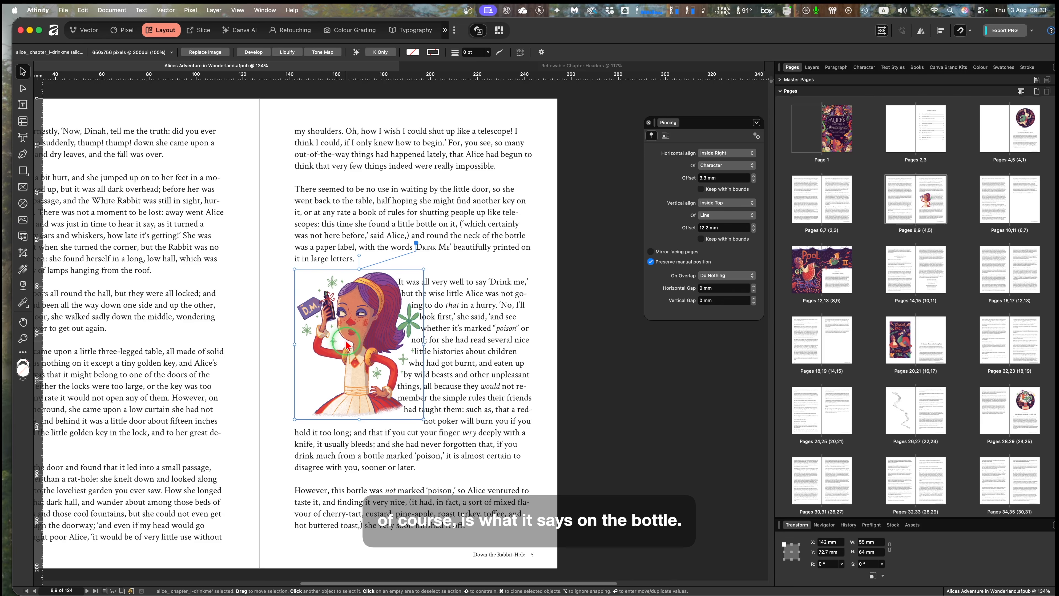
left_click_drag(346, 343, 452, 359)
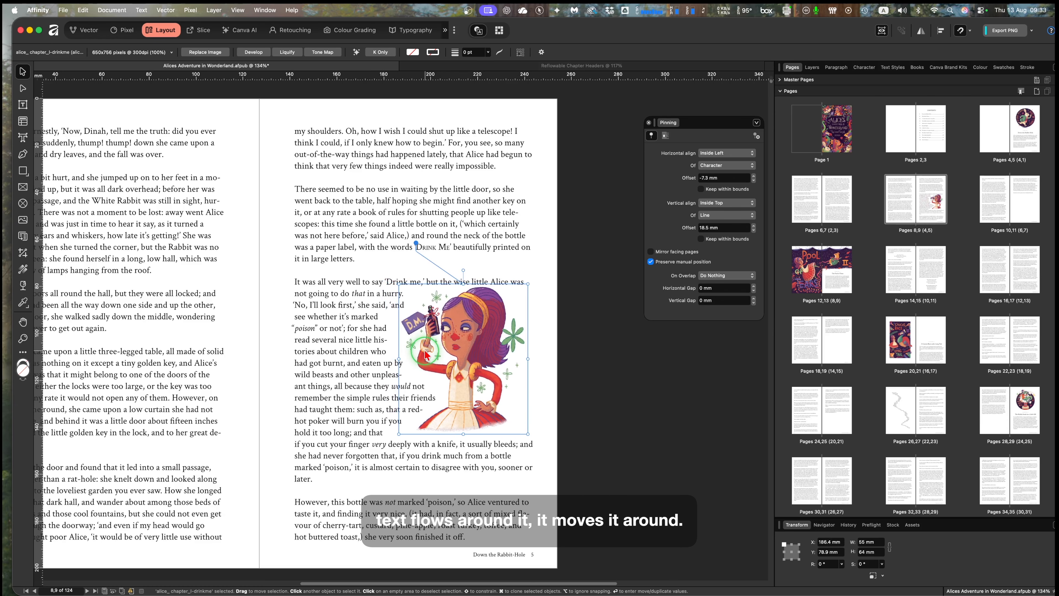
left_click_drag(426, 355, 428, 331)
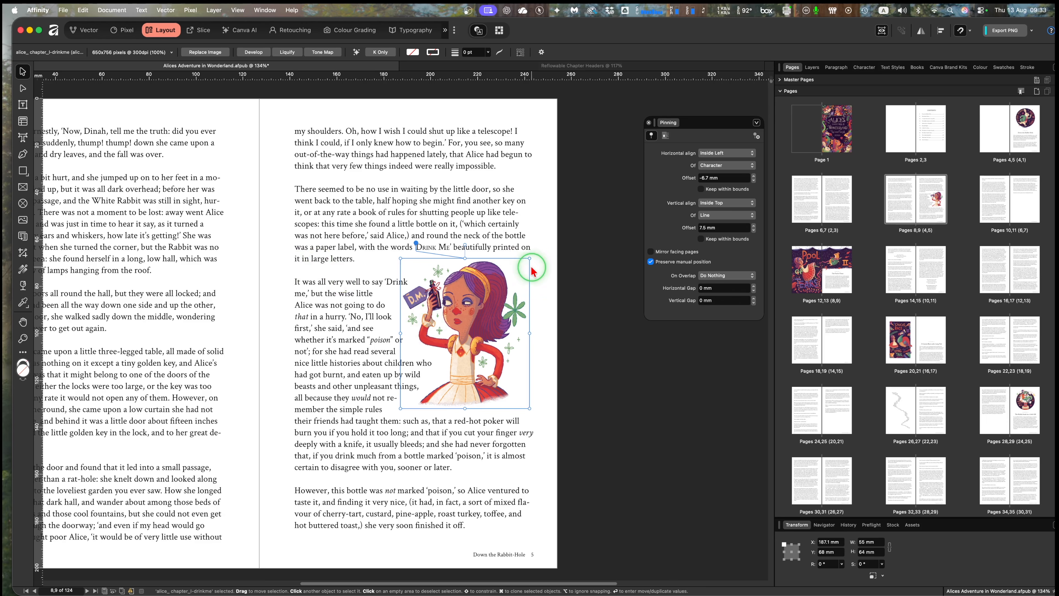
Inspect the pinning of the Caucus Race artwork on pages 20,21 and the White Rabbit artwork on the Chapter I opening page.
left_click(908, 334)
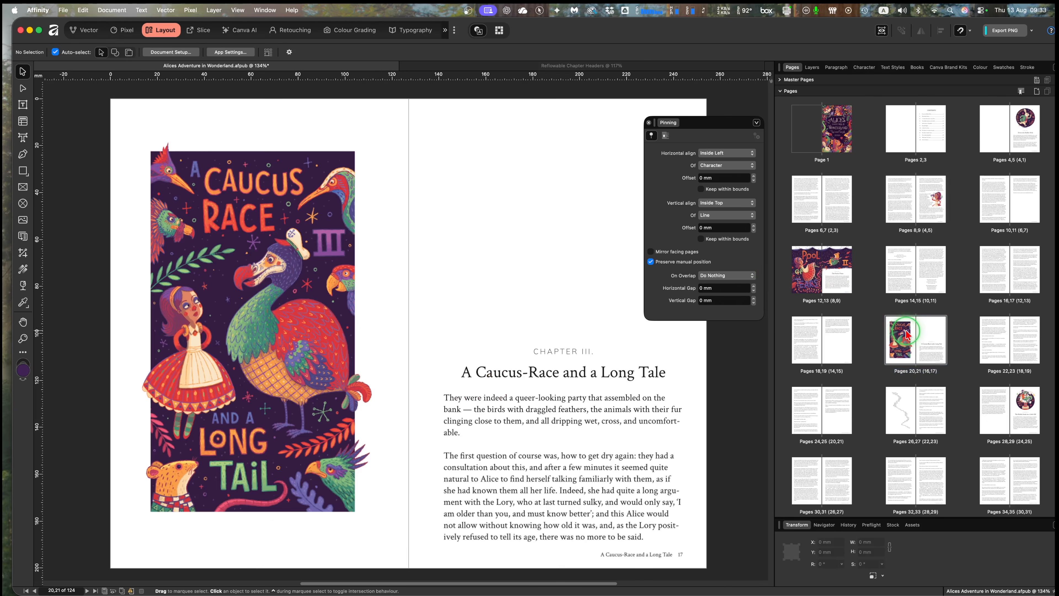
left_click(301, 289)
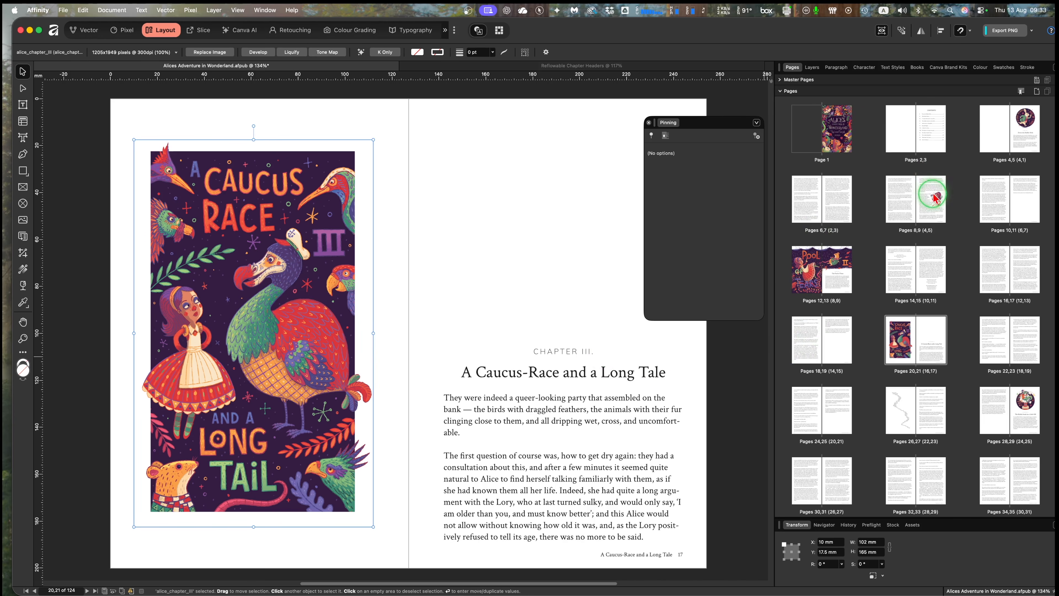
left_click(1026, 128)
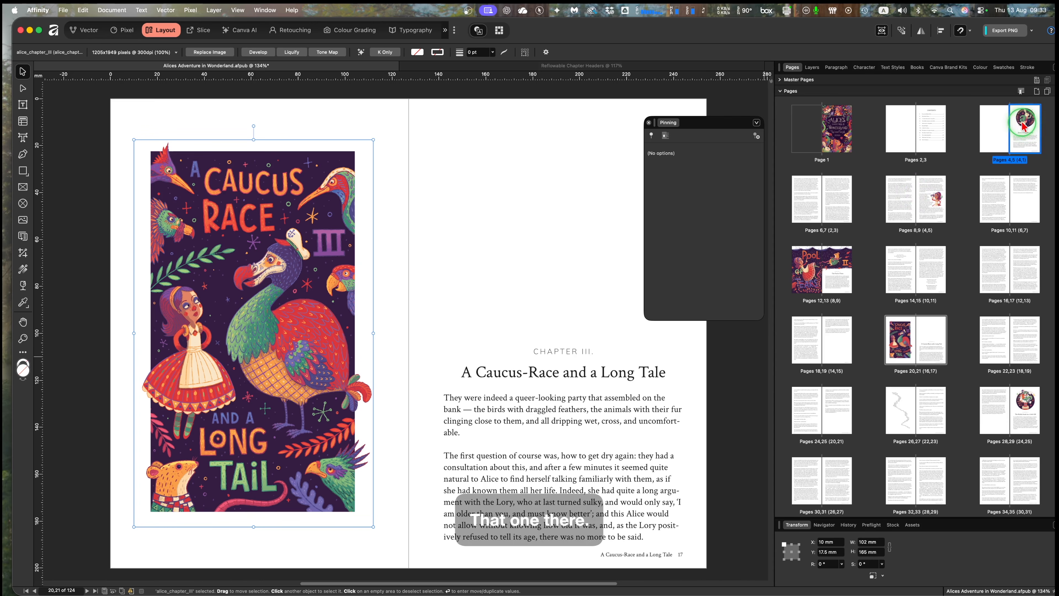
double_click(1025, 127)
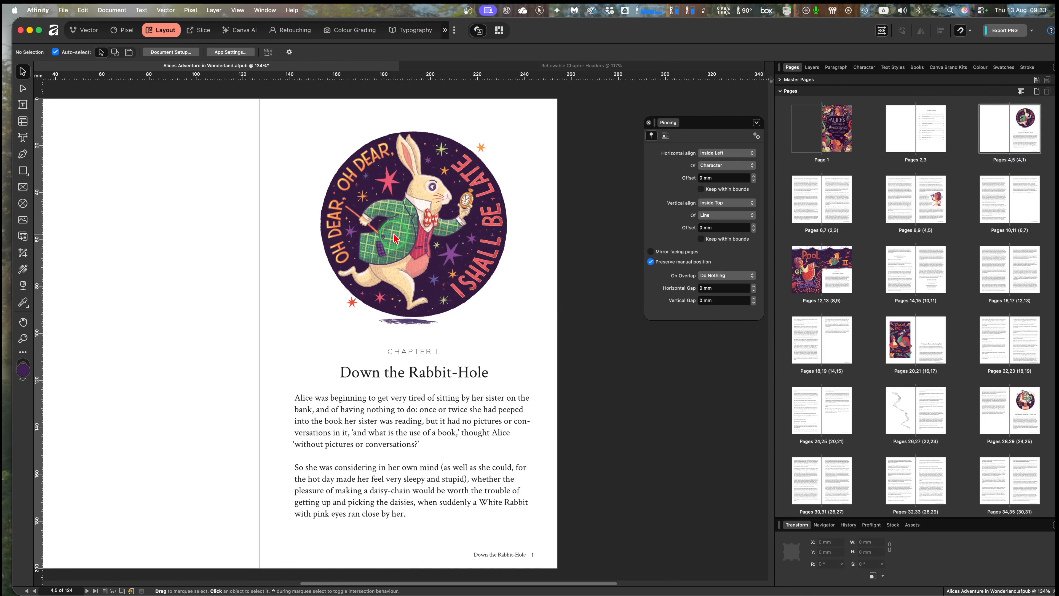
left_click(403, 249)
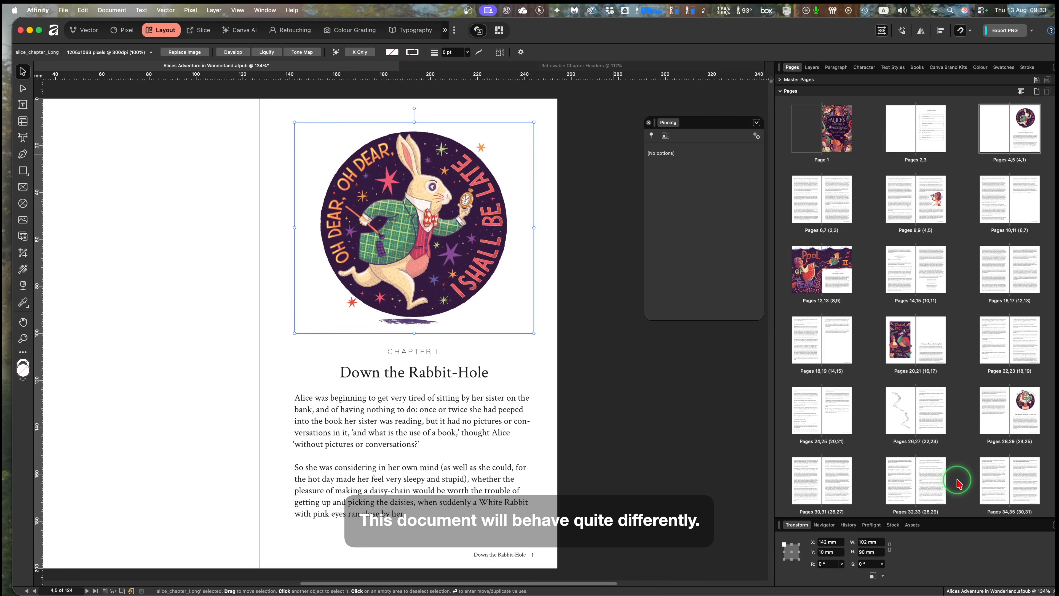
Show pages 26,27 and select the tail-shaped "Fury said to a mouse" text frame to examine its outline.
scroll(910, 425, "down", 1)
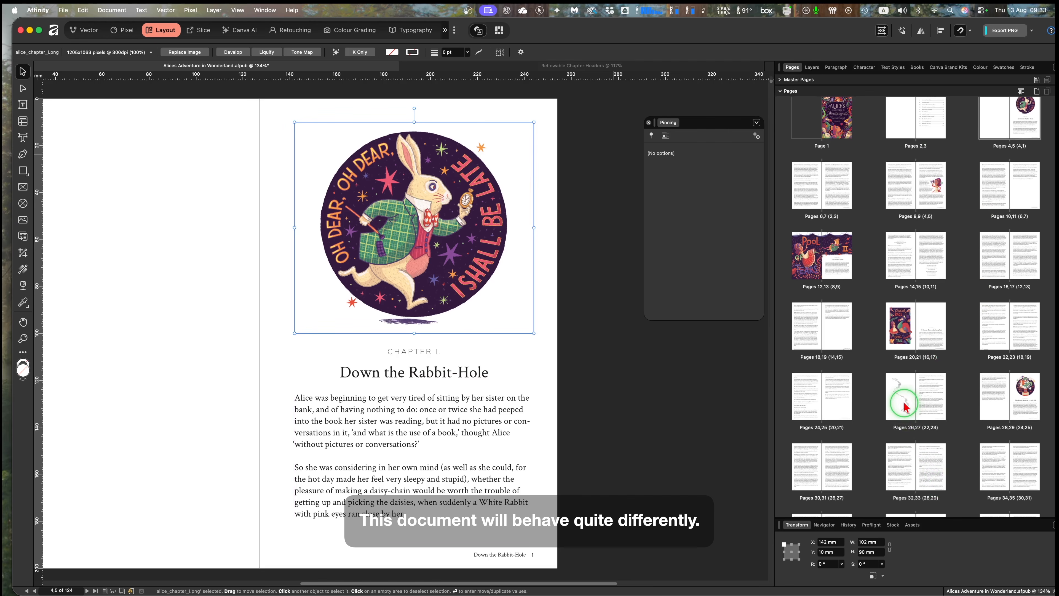
double_click(903, 406)
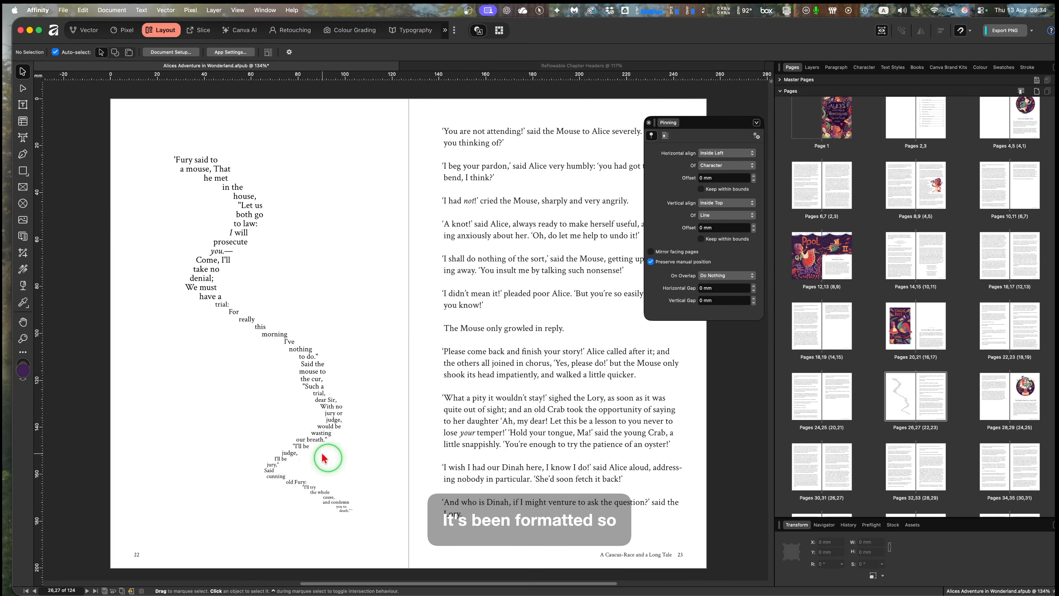
left_click(310, 448)
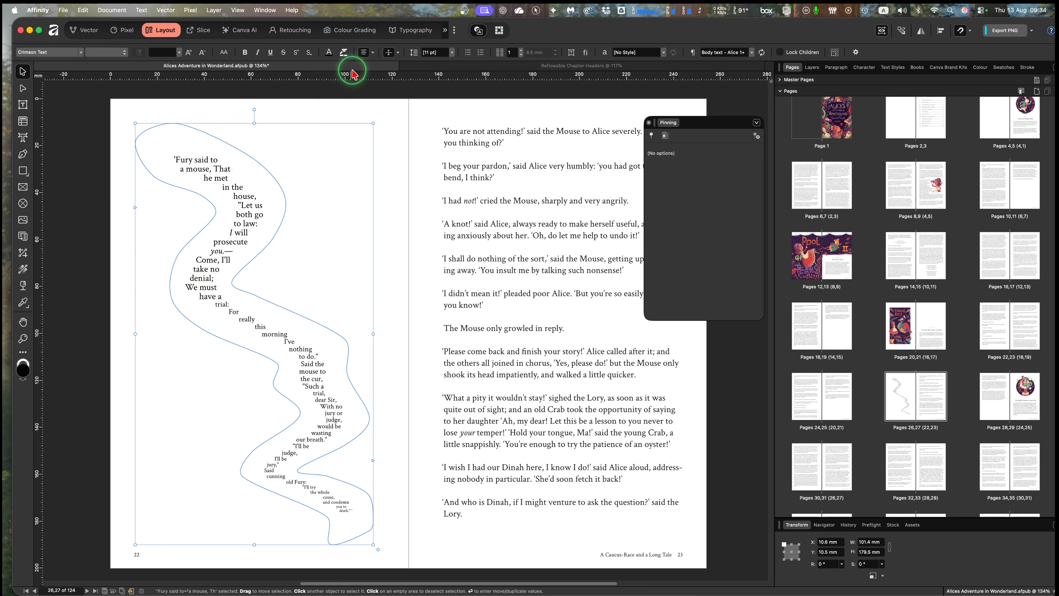
Return to the Reflowable Chapter Headers document and show its title page.
left_click(457, 65)
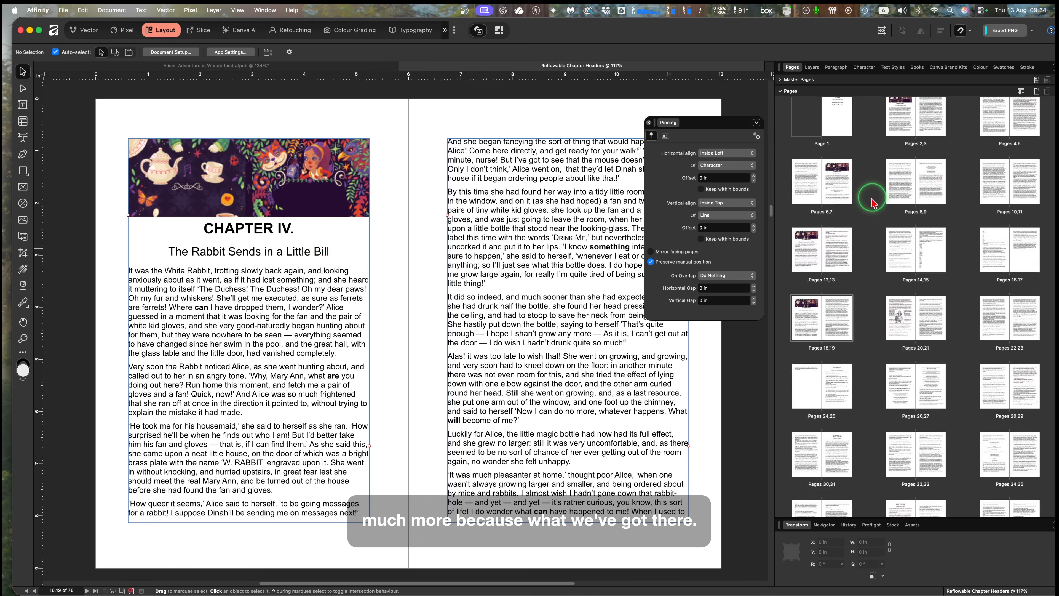
left_click(840, 121)
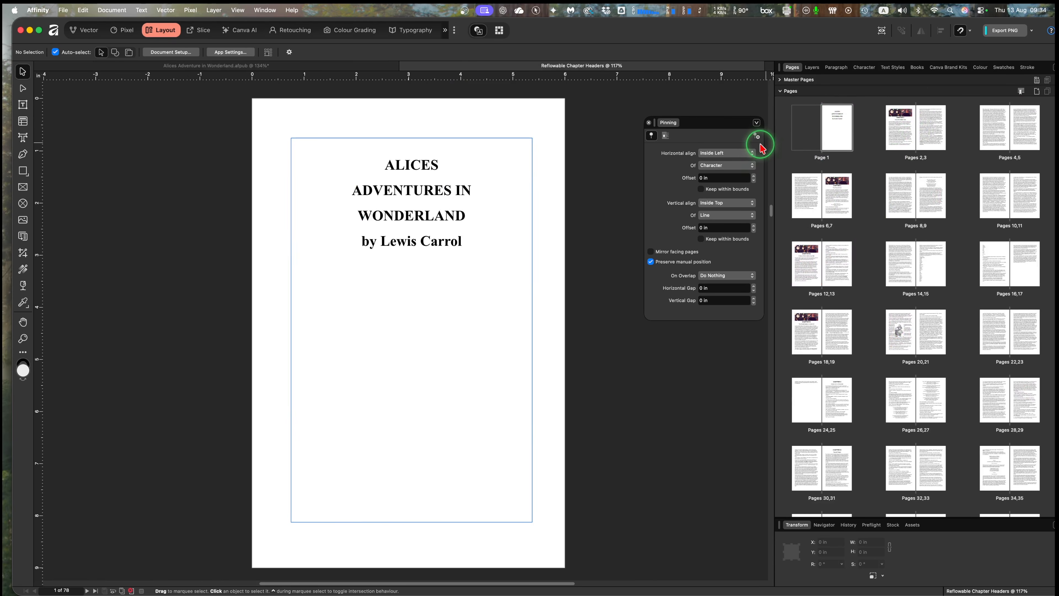
Show pages 2,3 and select the Chapter I header image to inspect its inline pinning settings.
left_click(424, 235)
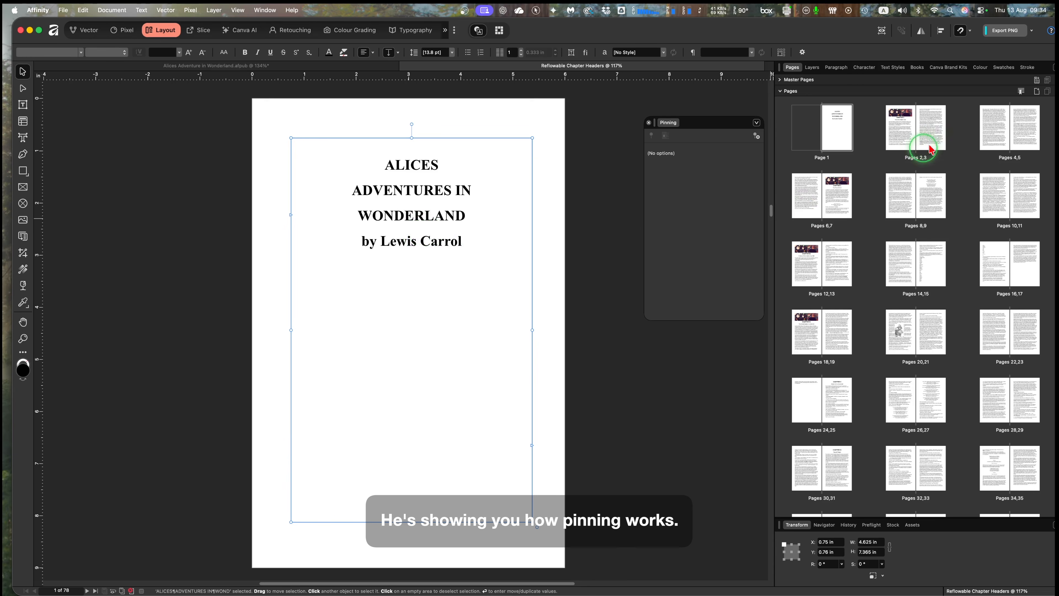
double_click(896, 137)
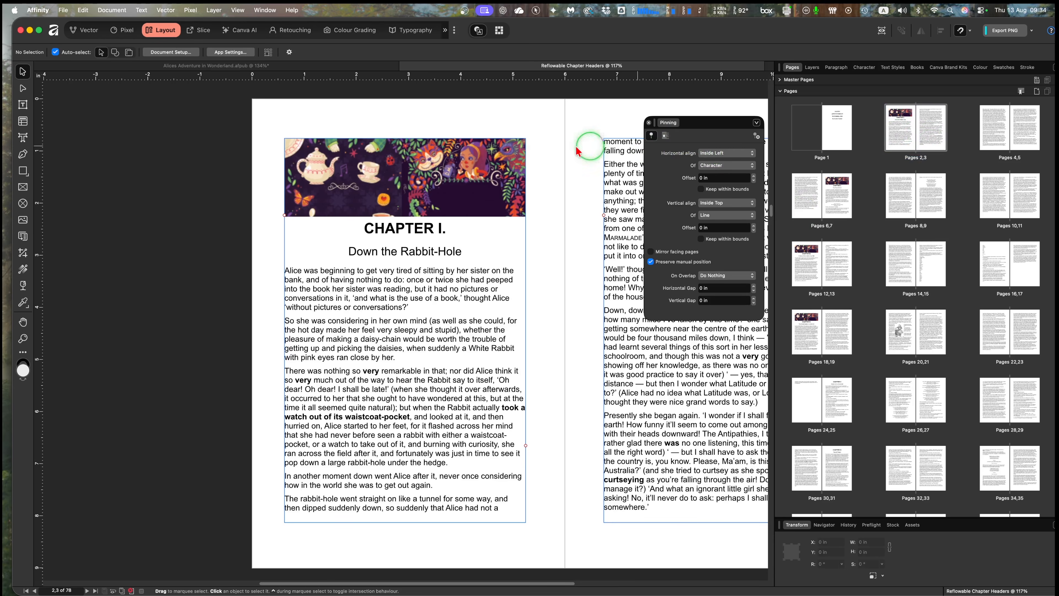
left_click(446, 188)
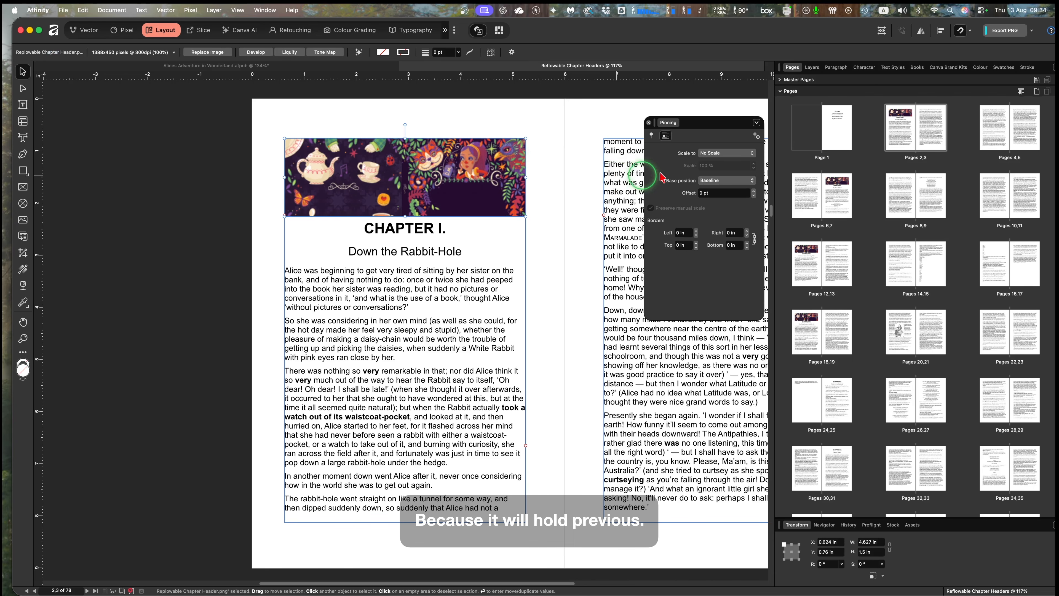
left_click(666, 139)
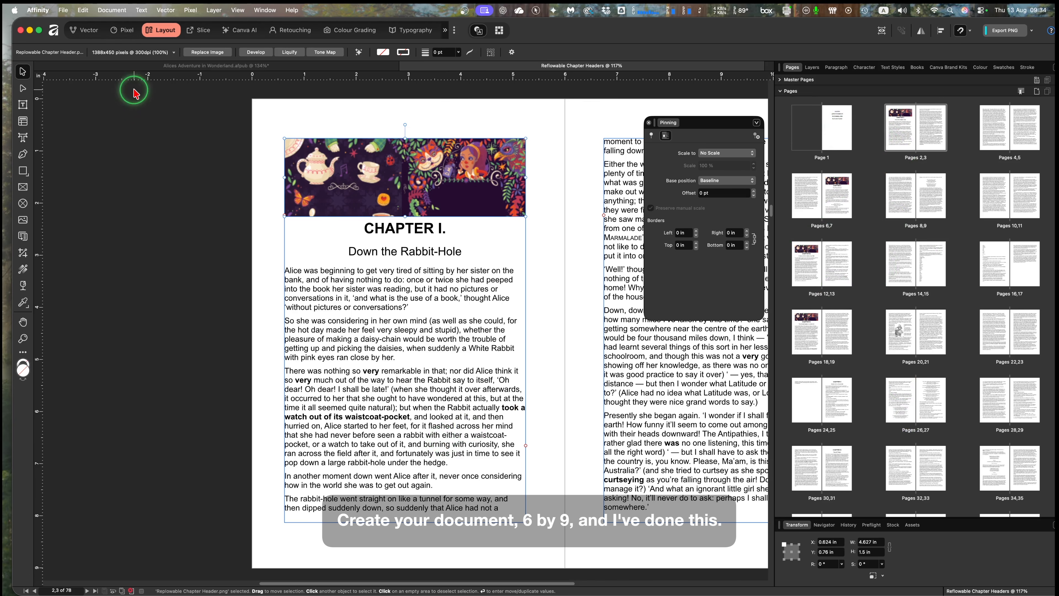
Open the new document setup and choose the US Trade 6x9 ePub Reflowable preset from the saved presets.
left_click(62, 12)
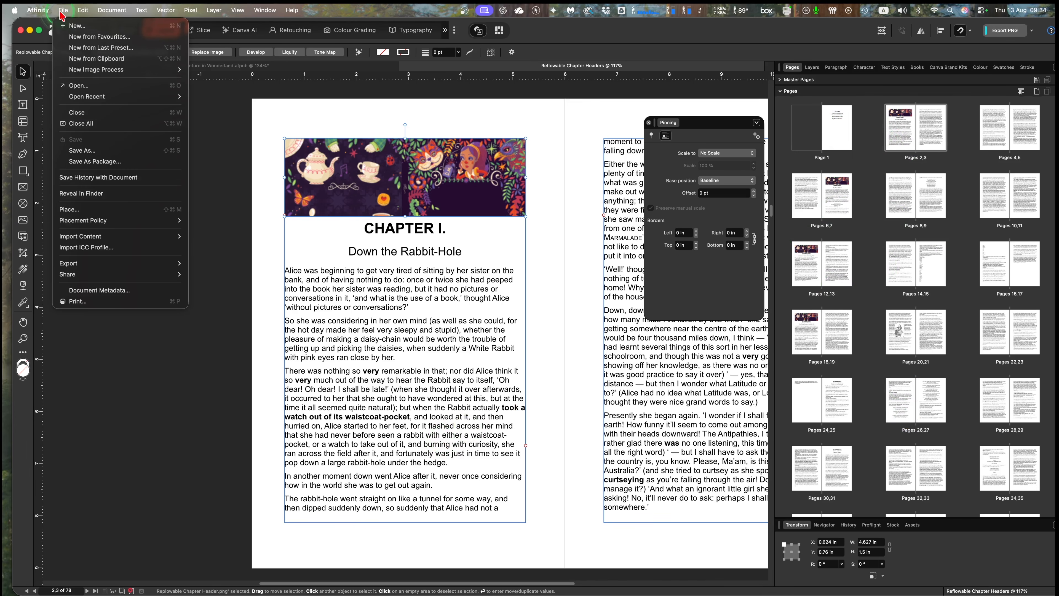
left_click(72, 26)
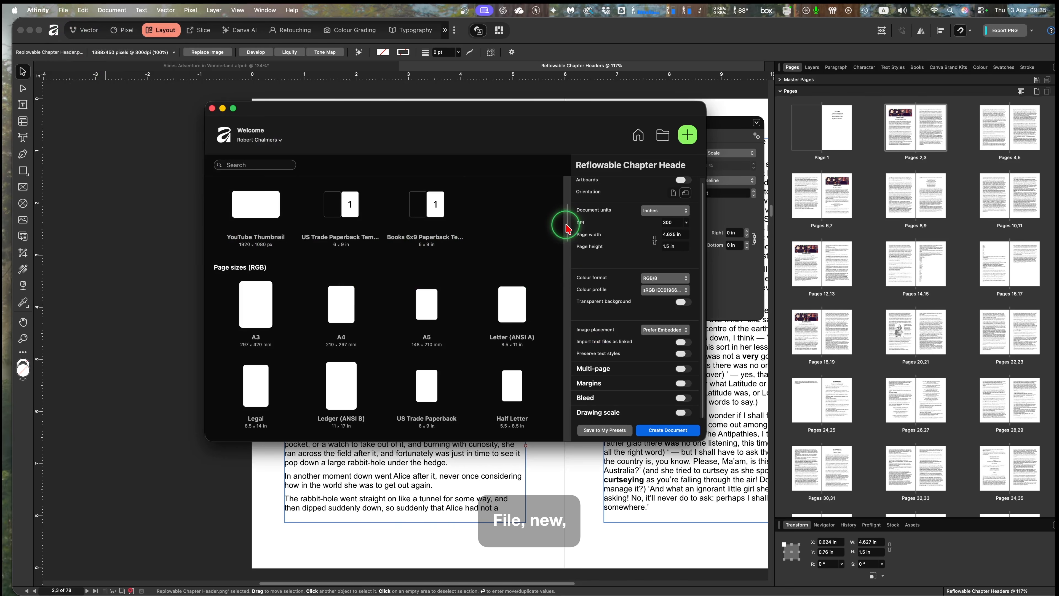
left_click_drag(567, 225, 580, 171)
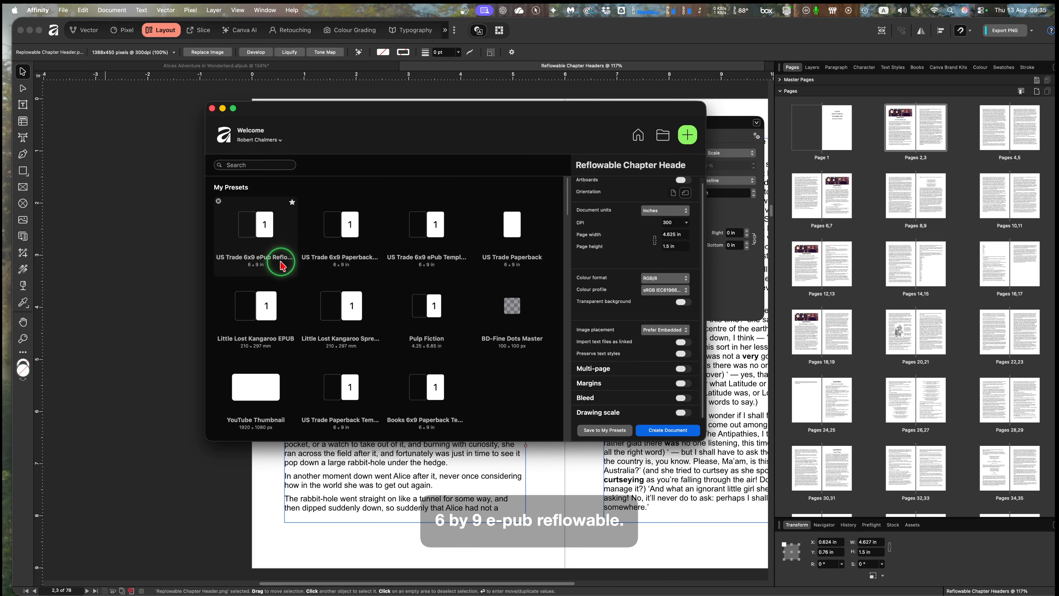
left_click(254, 236)
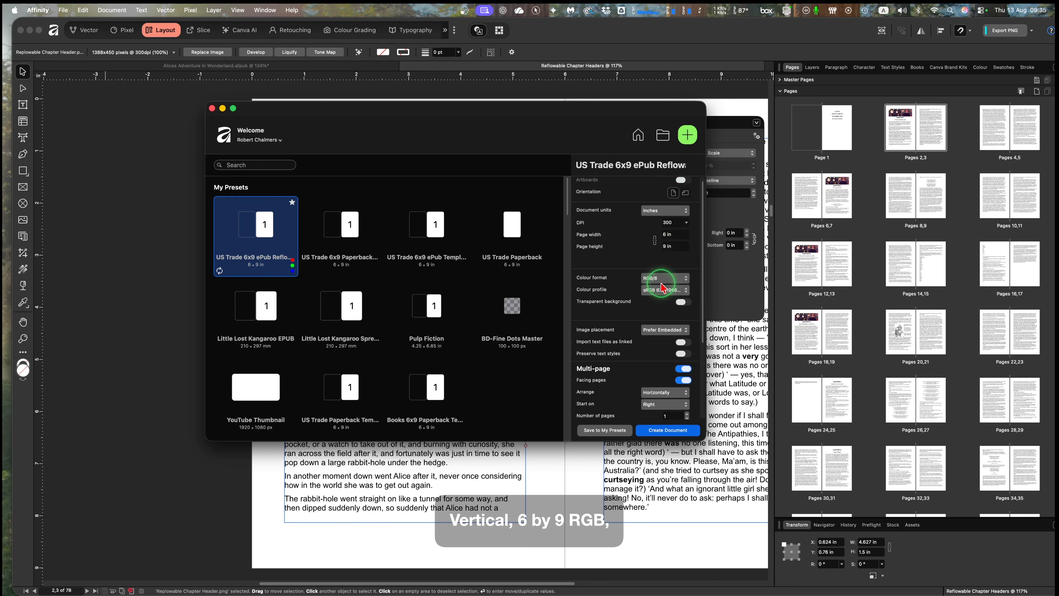
Examine the preset's page size, colour, image placement, multi-page and margin settings, and close the setup without creating a document.
left_click_drag(703, 296, 703, 326)
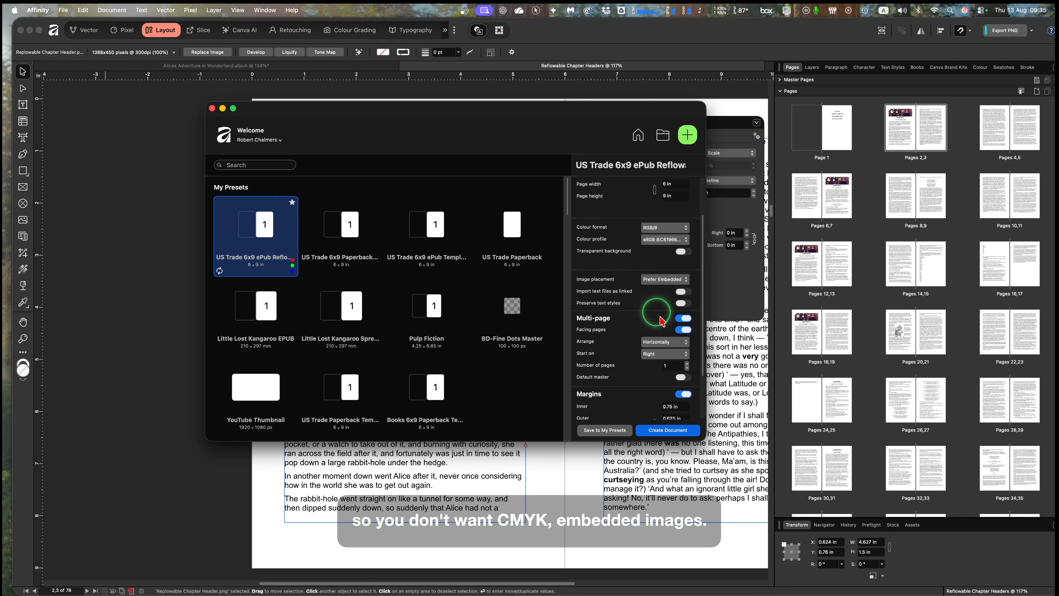
scroll(710, 356, "up", 1)
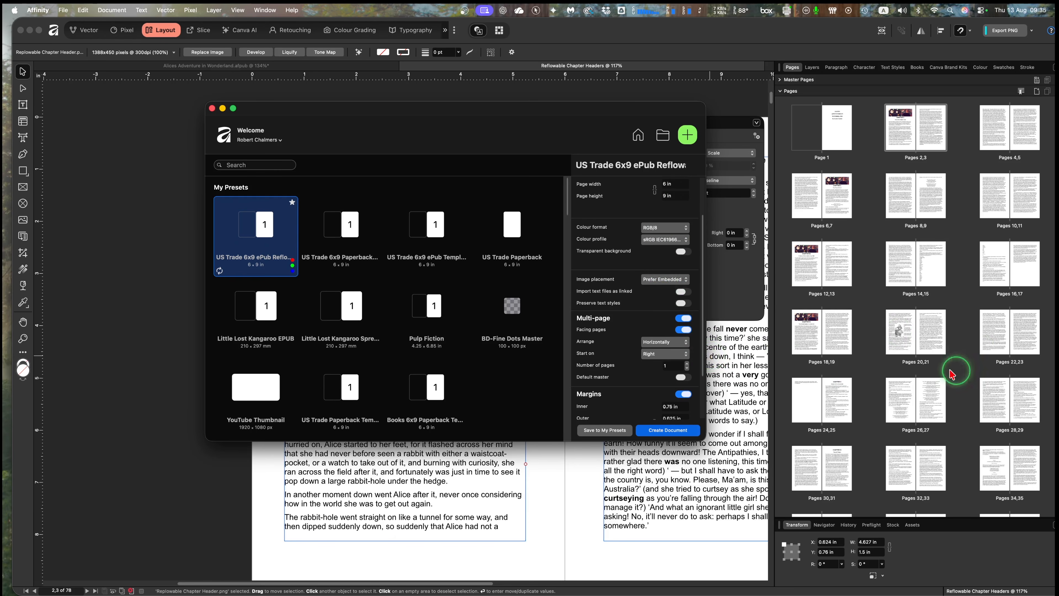
scroll(654, 368, "down", 2)
scroll(655, 367, "down", 2)
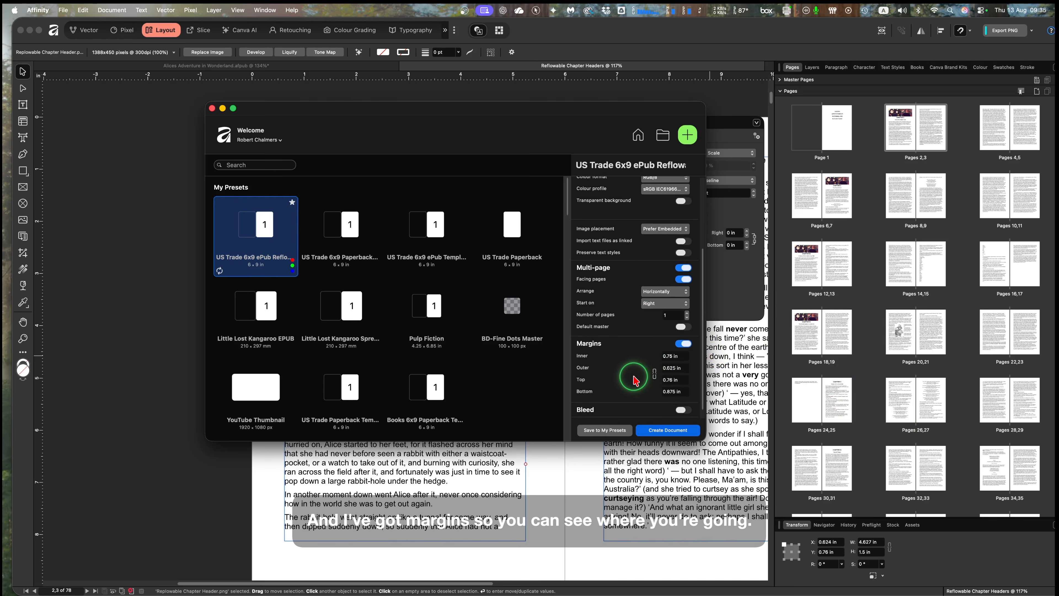
scroll(632, 373, "down", 1)
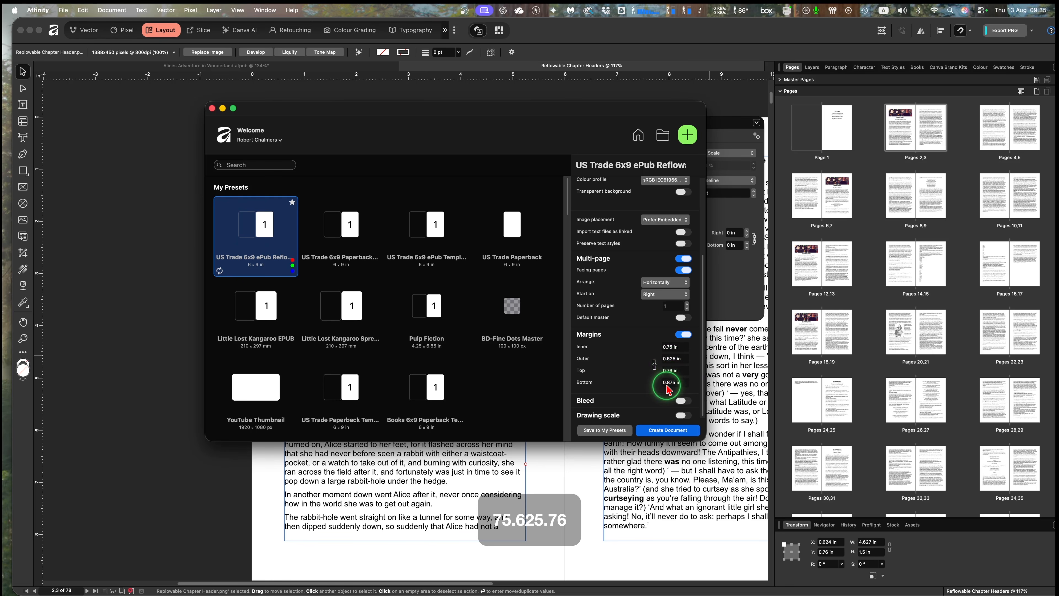
scroll(663, 391, "down", 1)
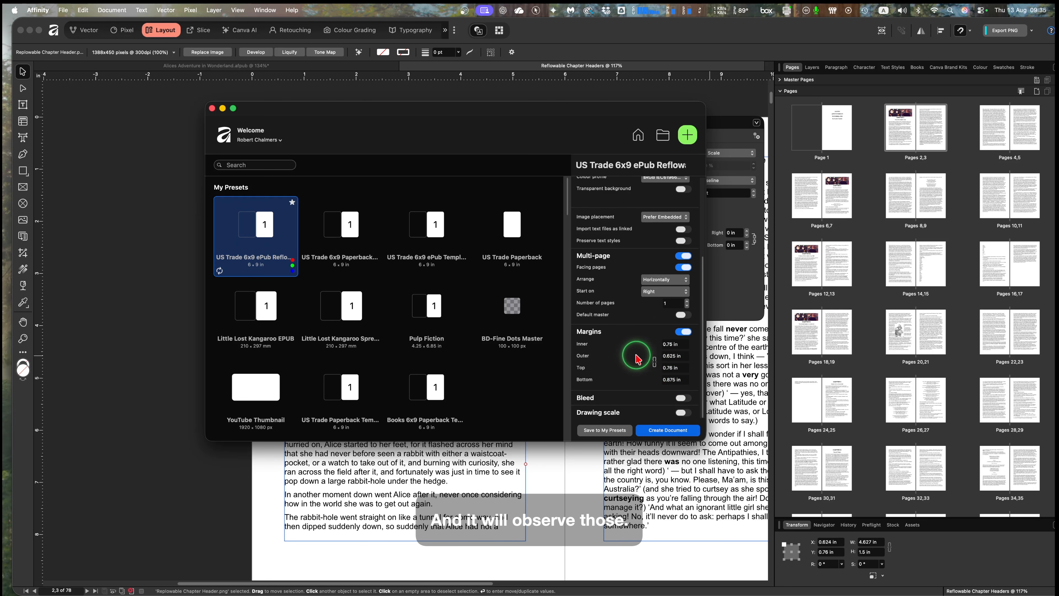
scroll(649, 341, "up", 3)
scroll(648, 342, "up", 6)
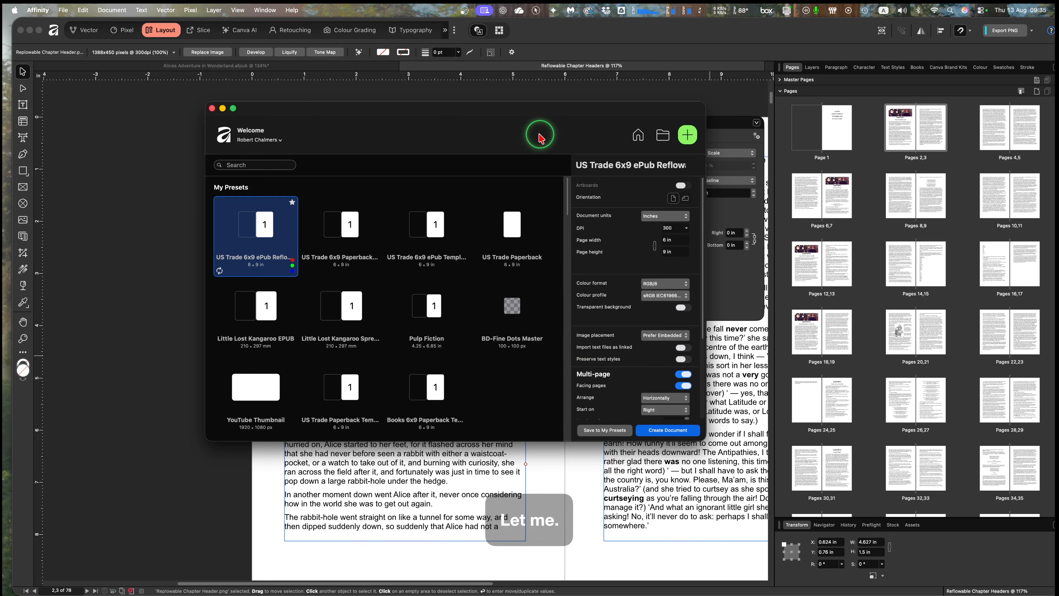
left_click(212, 108)
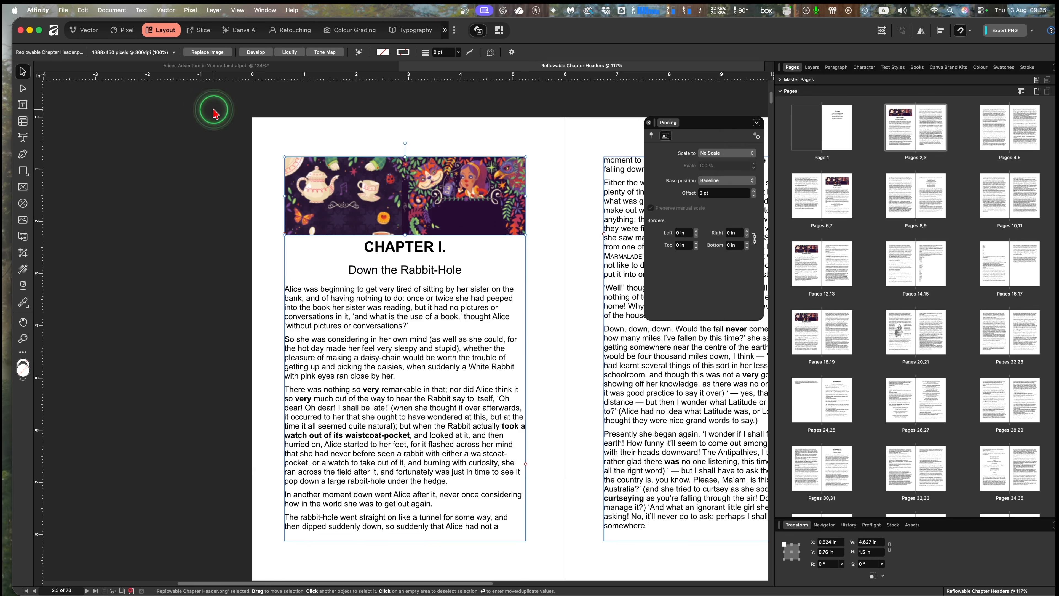
Check the document's master pages and select the Chapter I body text frame to view its link to the facing page.
left_click(780, 80)
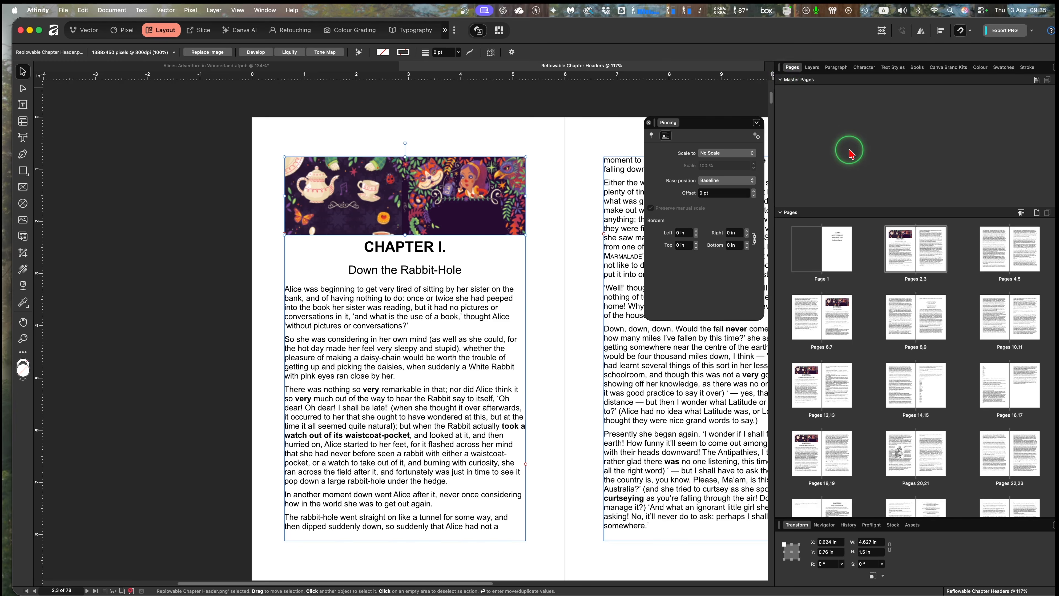
left_click(780, 80)
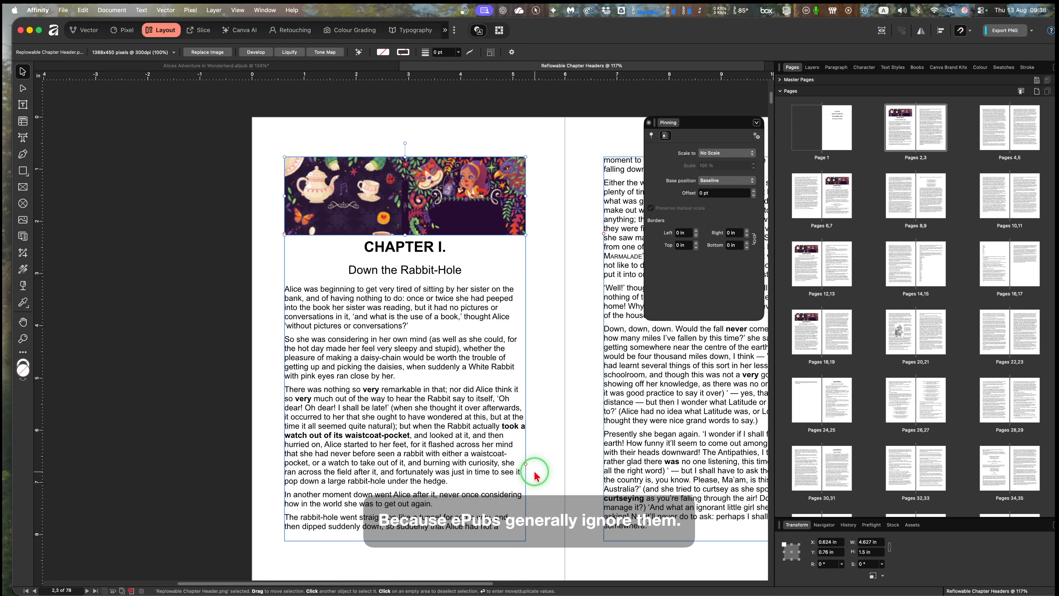
left_click(485, 450)
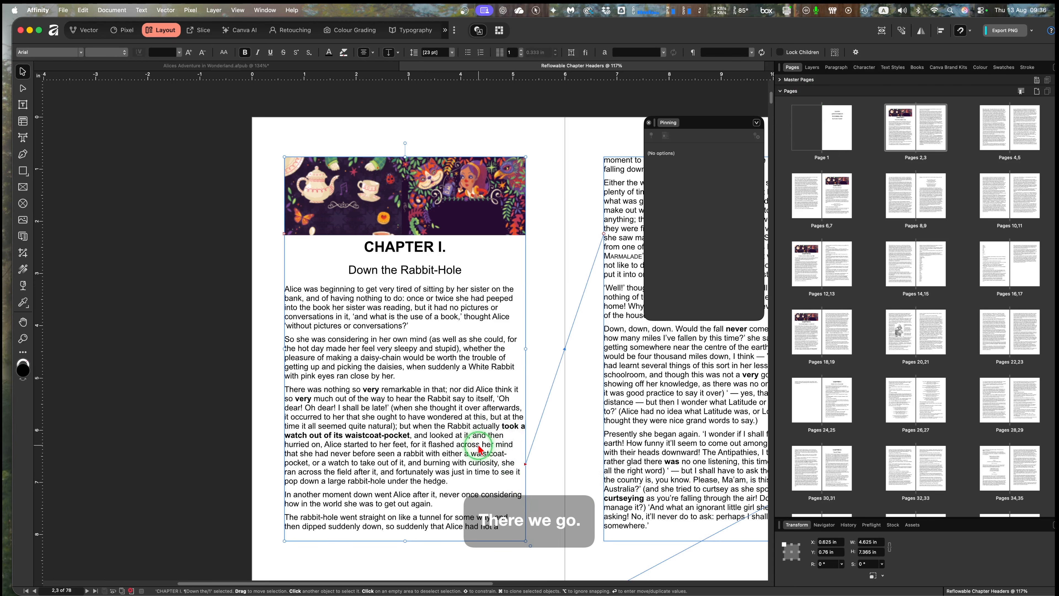